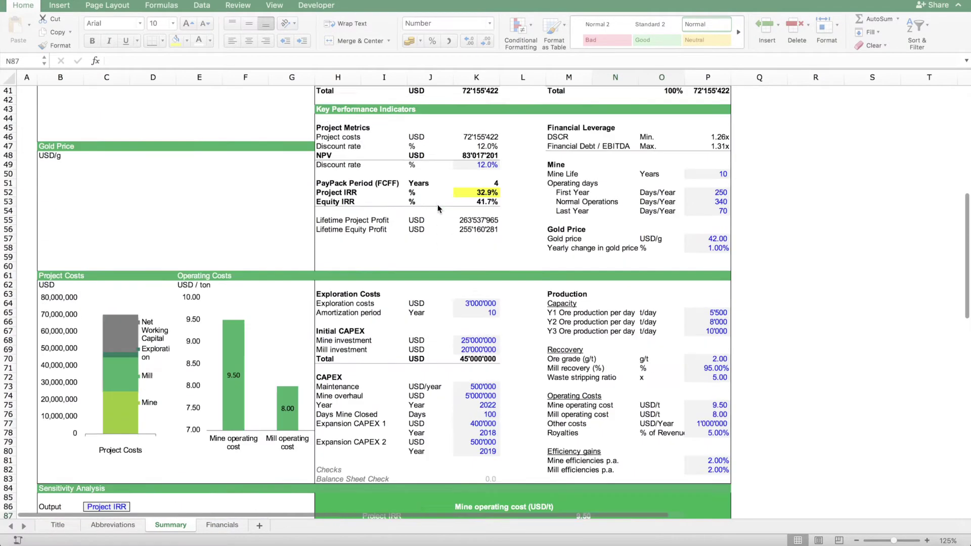
Step: Look over the Financials sheet, then return to the Summary sheet
{"action": "scroll", "coordinate": [438, 205], "scroll_direction": "up", "scroll_amount": 7}
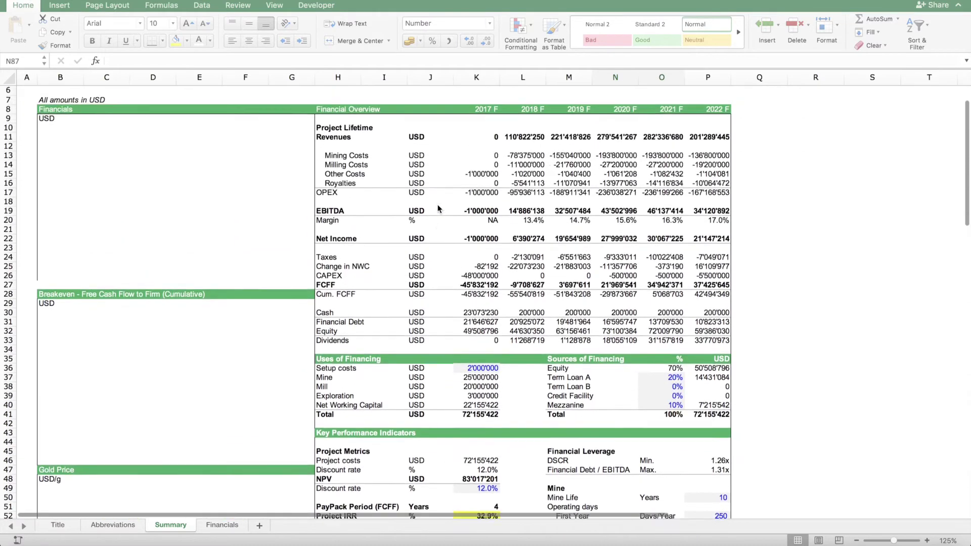
{"action": "scroll", "coordinate": [438, 204], "scroll_direction": "down", "scroll_amount": 4}
{"action": "scroll", "coordinate": [438, 204], "scroll_direction": "up", "scroll_amount": 2}
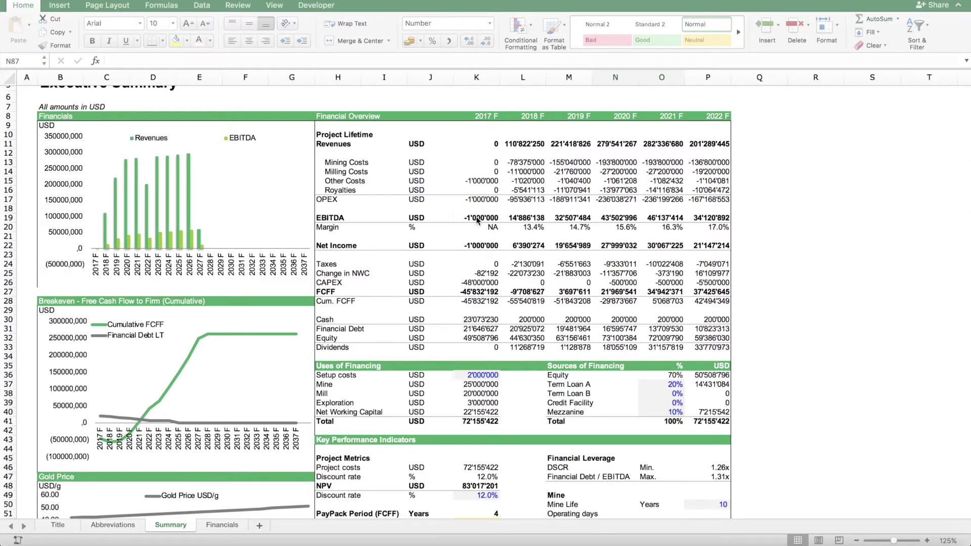
{"action": "scroll", "coordinate": [477, 220], "scroll_direction": "down", "scroll_amount": 3}
{"action": "scroll", "coordinate": [430, 227], "scroll_direction": "up", "scroll_amount": 2}
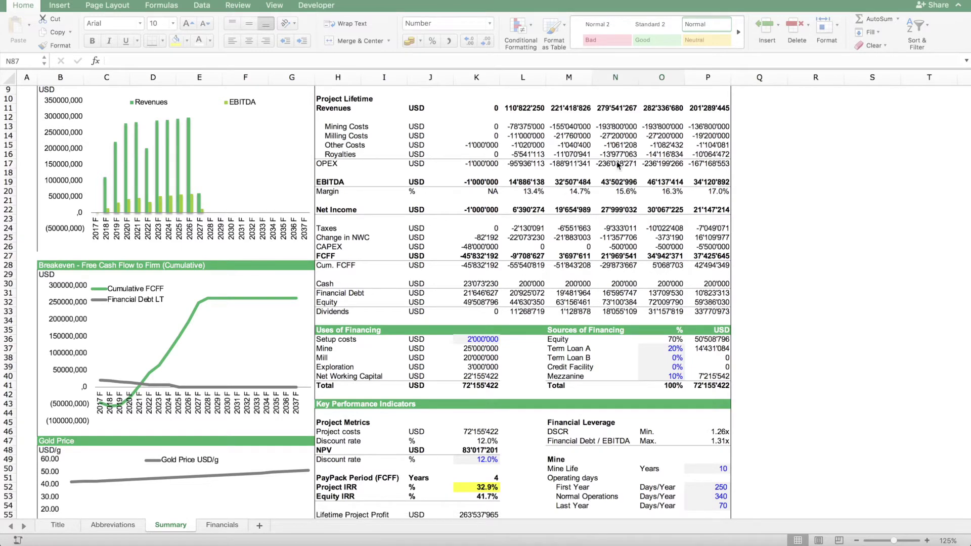
{"action": "scroll", "coordinate": [617, 161], "scroll_direction": "up", "scroll_amount": 2}
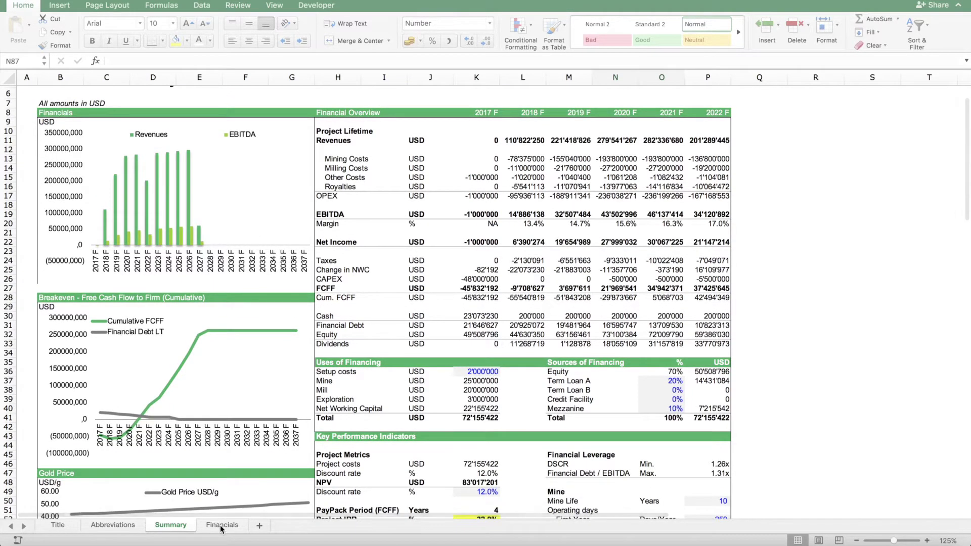
{"action": "left_click", "coordinate": [222, 526]}
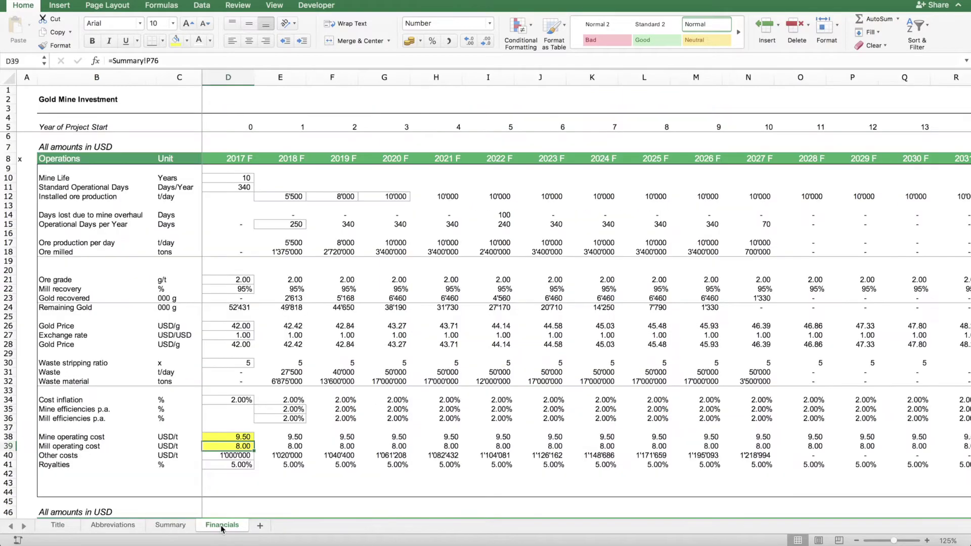
{"action": "scroll", "coordinate": [479, 285], "scroll_direction": "down", "scroll_amount": 2}
{"action": "scroll", "coordinate": [479, 285], "scroll_direction": "down", "scroll_amount": 20}
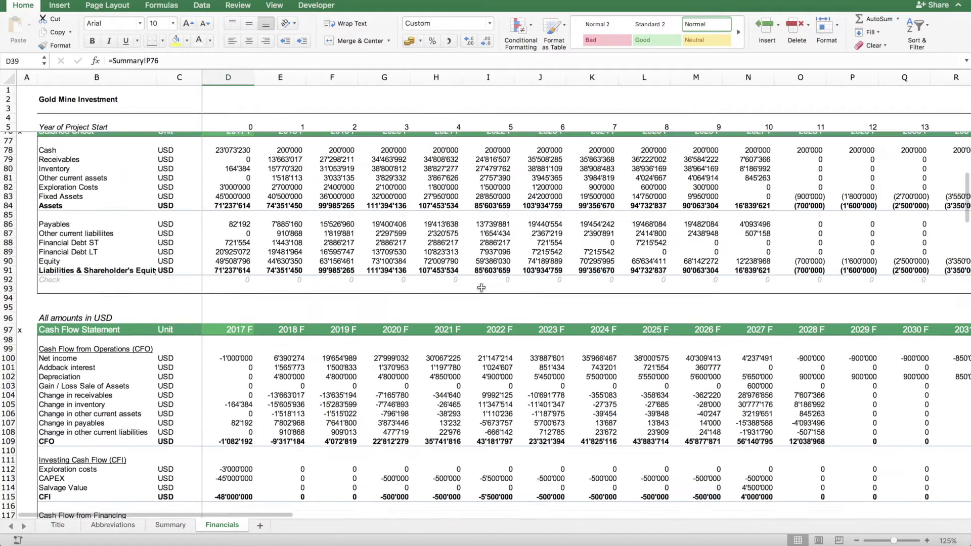
{"action": "scroll", "coordinate": [480, 287], "scroll_direction": "up", "scroll_amount": 15}
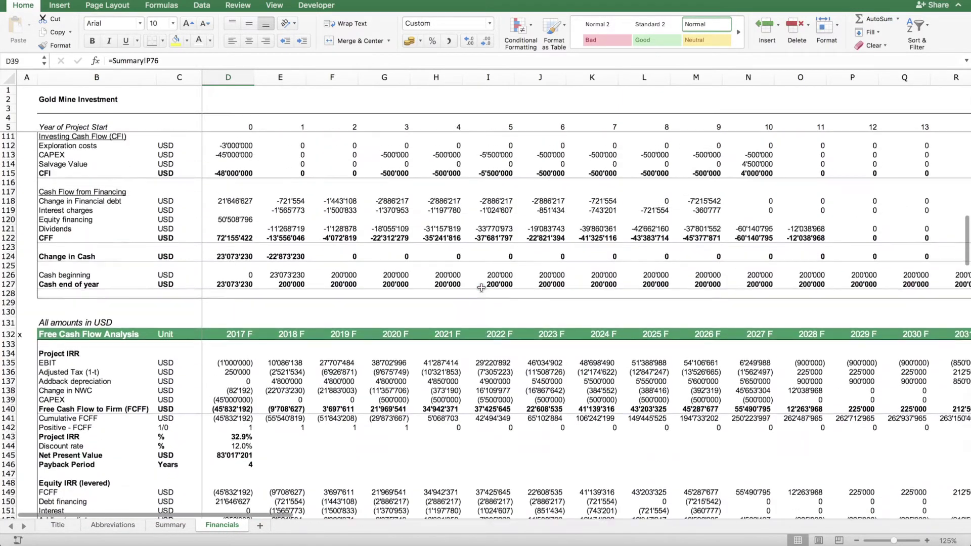
{"action": "scroll", "coordinate": [330, 472], "scroll_direction": "down", "scroll_amount": 6}
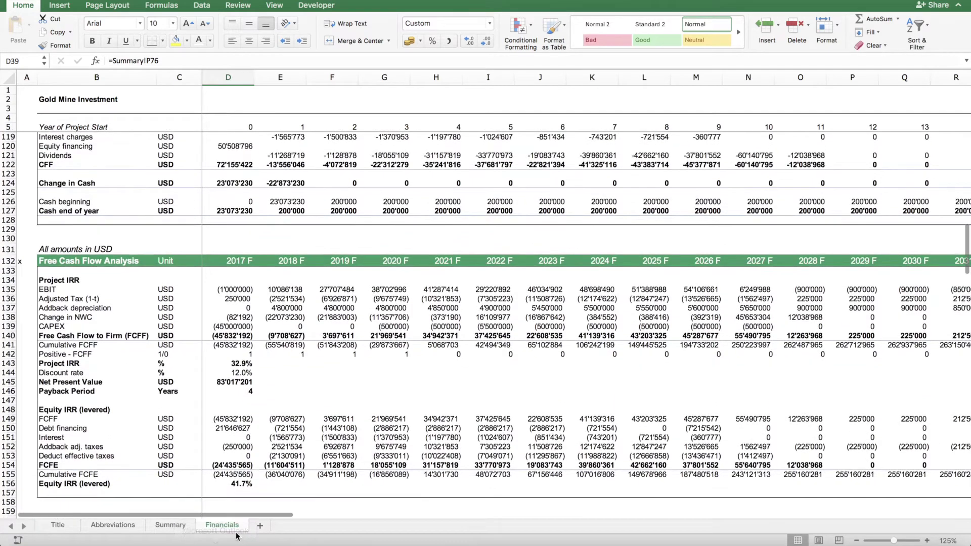
{"action": "left_click", "coordinate": [171, 526]}
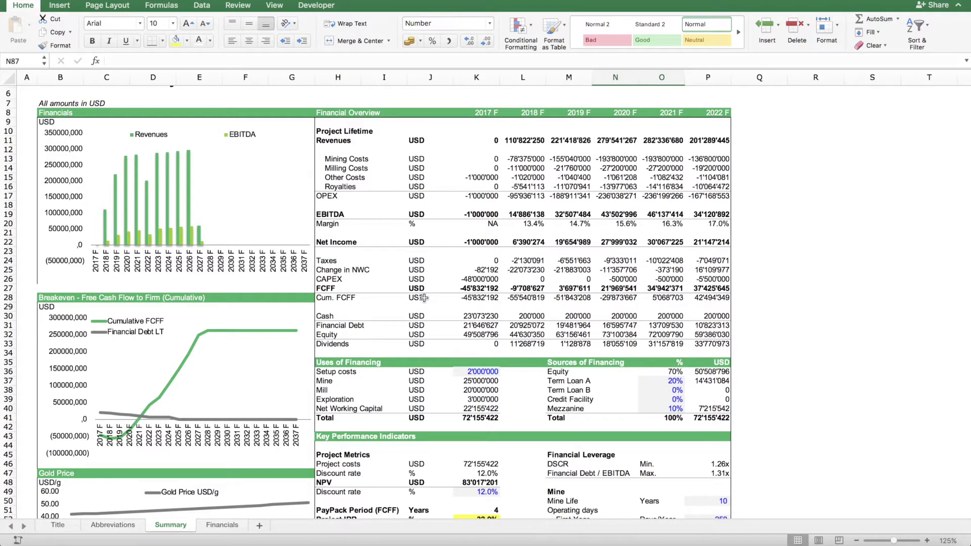
Step: Scroll down to the Sensitivity Analysis IRR tables and check what the gold price header links to
{"action": "scroll", "coordinate": [453, 291], "scroll_direction": "down", "scroll_amount": 10}
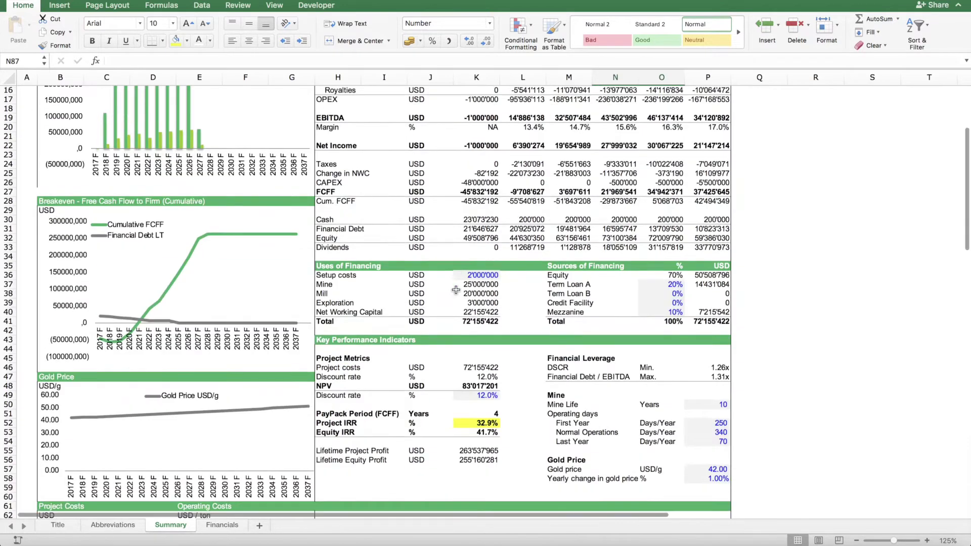
{"action": "scroll", "coordinate": [455, 290], "scroll_direction": "down", "scroll_amount": 8}
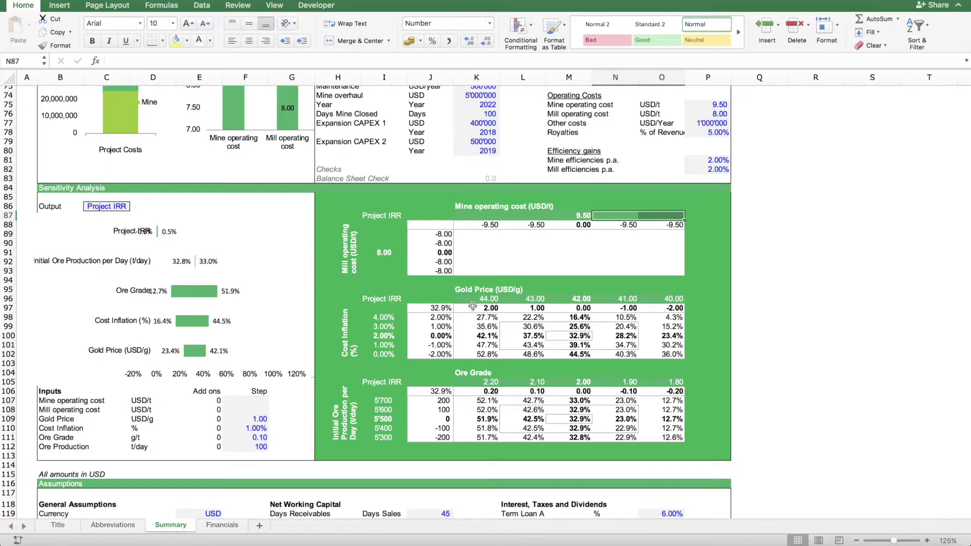
{"action": "left_click", "coordinate": [585, 299]}
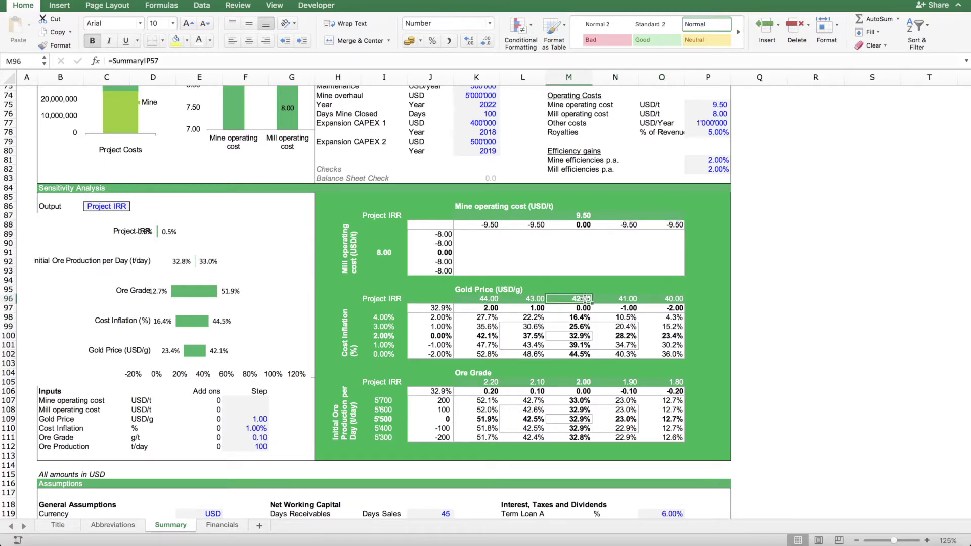
{"action": "left_click", "coordinate": [579, 337]}
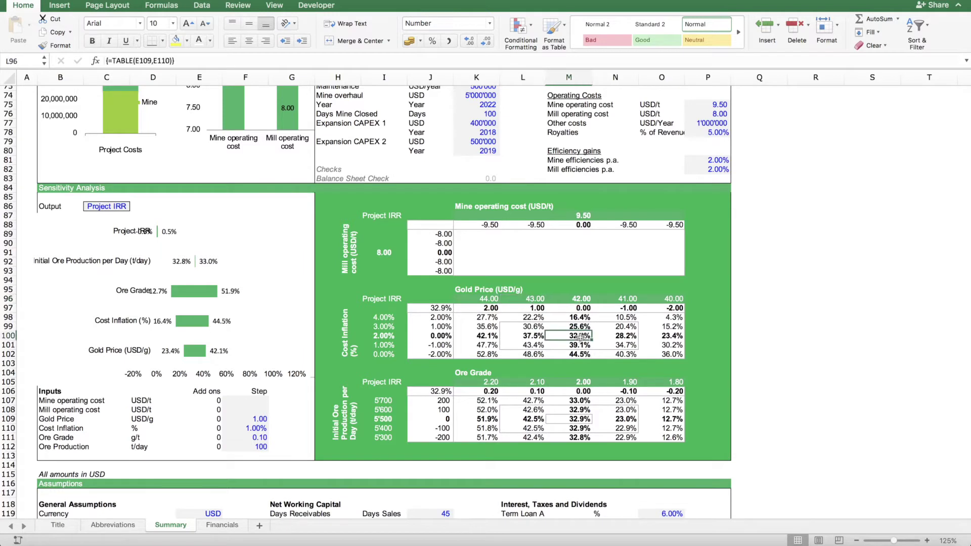
{"action": "left_click", "coordinate": [534, 337]}
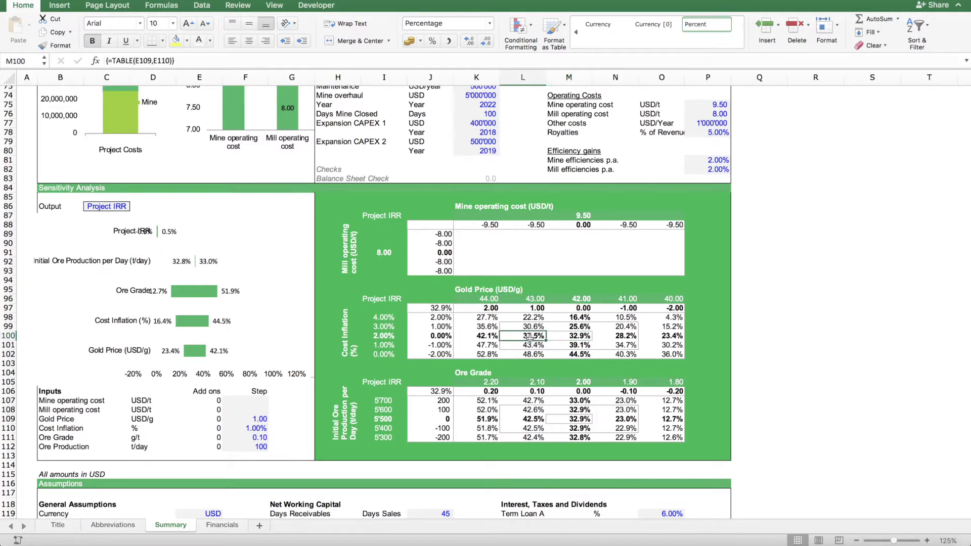
{"action": "left_click", "coordinate": [474, 338]}
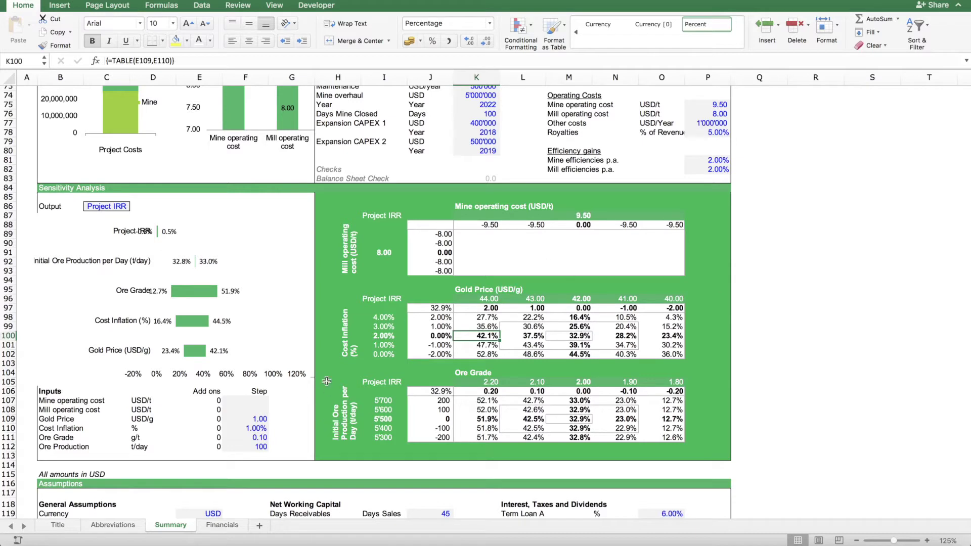
{"action": "left_click", "coordinate": [352, 243]}
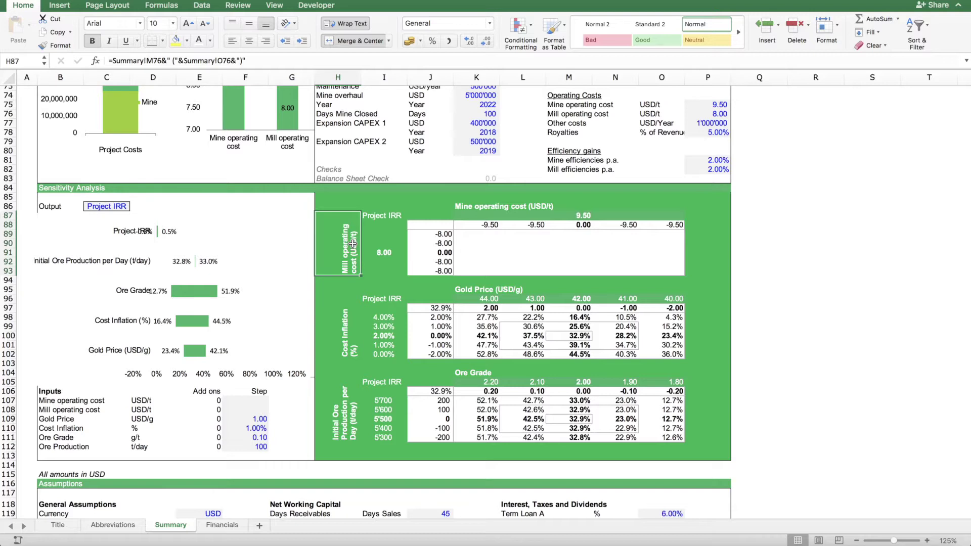
{"action": "left_click", "coordinate": [467, 208]}
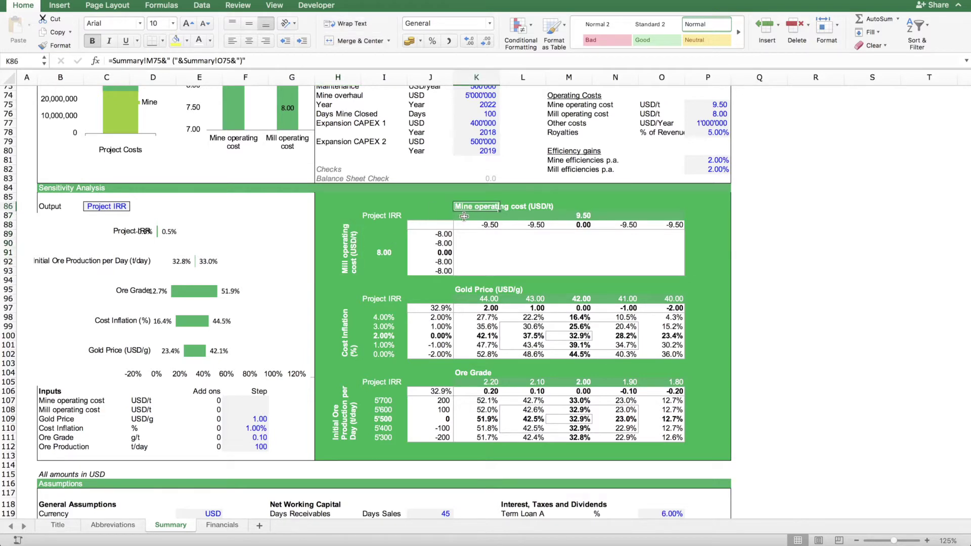
{"action": "left_click", "coordinate": [345, 267]}
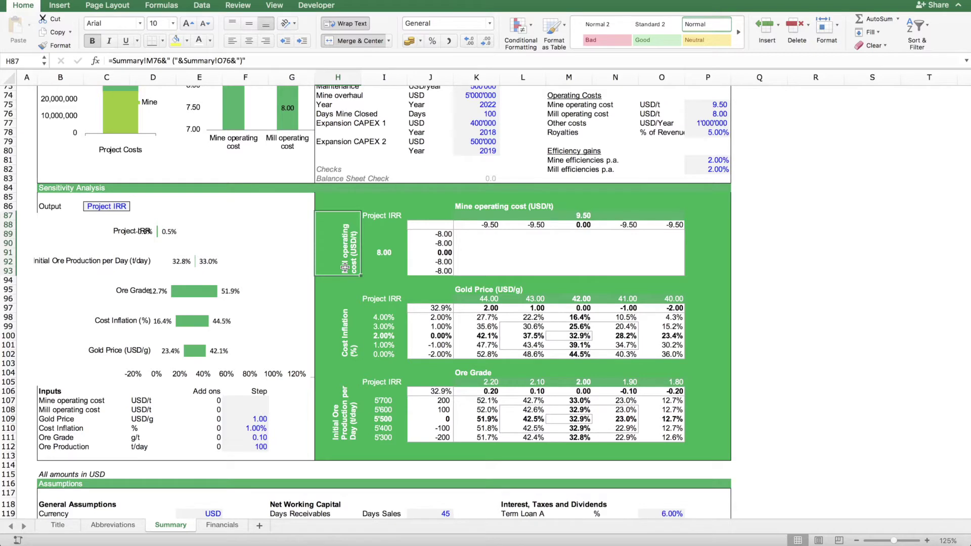
{"action": "left_click", "coordinate": [543, 215]}
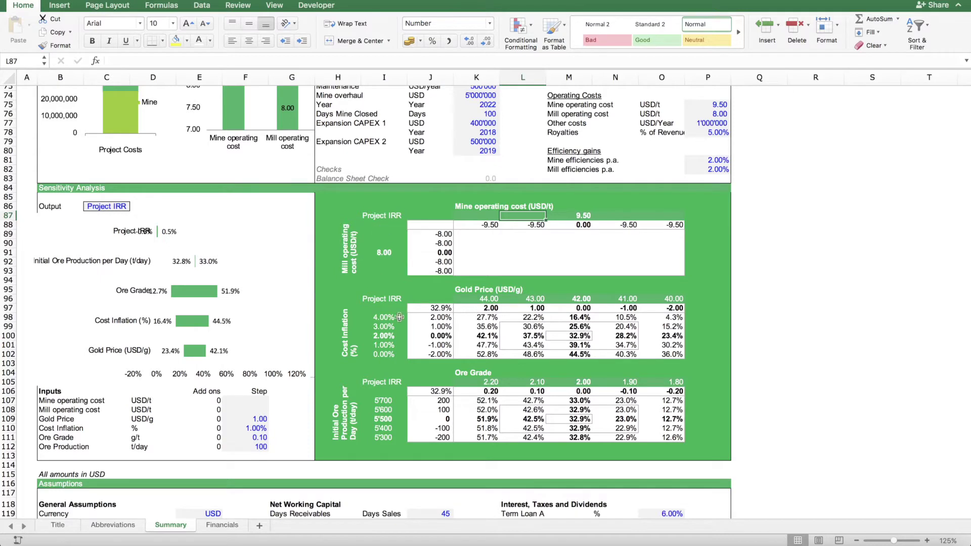
{"action": "left_click", "coordinate": [239, 402]}
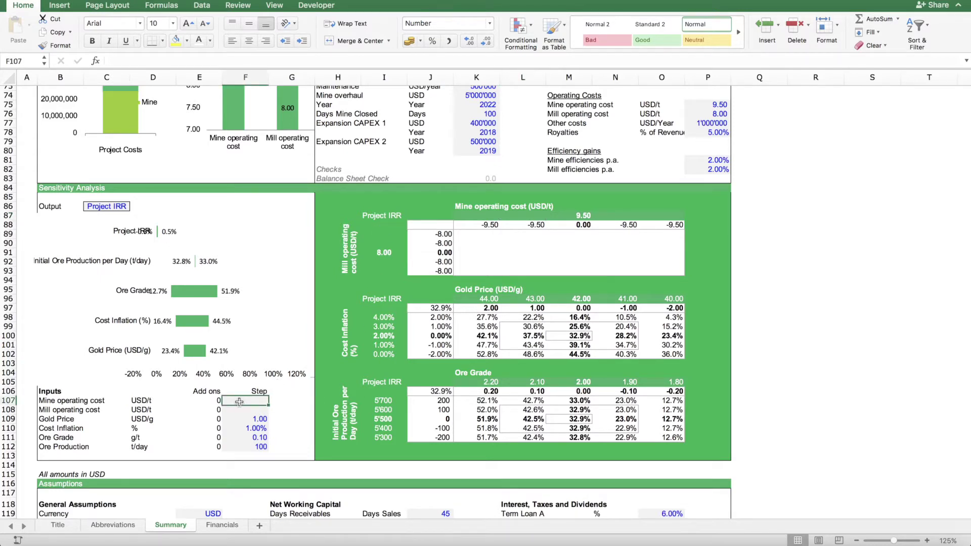
Step: Enter 0.50 as the step in F107 (mine cost) and F108 (mill cost)
{"action": "type", "text": "0.5"}
{"action": "key", "text": "Return"}
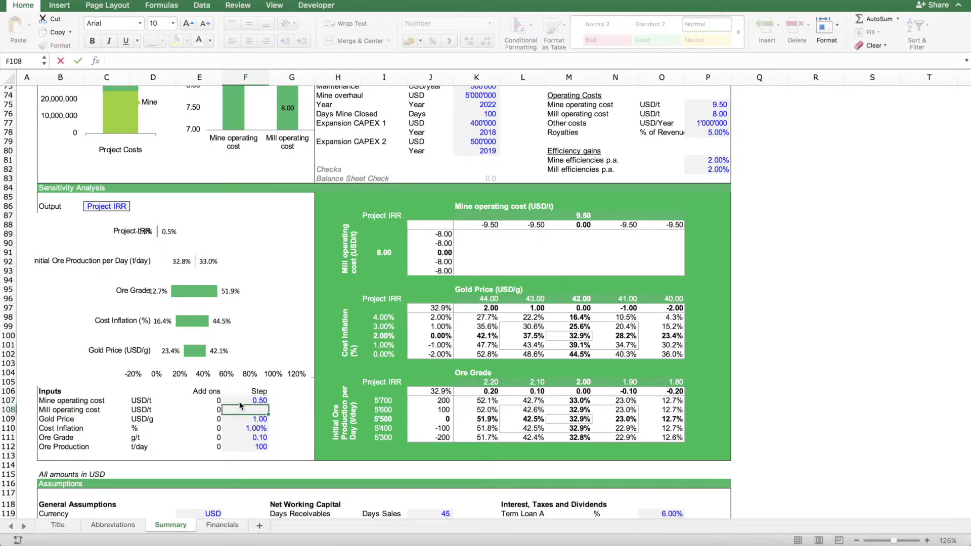
{"action": "type", "text": "0.5"}
{"action": "key", "text": "Return"}
{"action": "key", "text": "Up"}
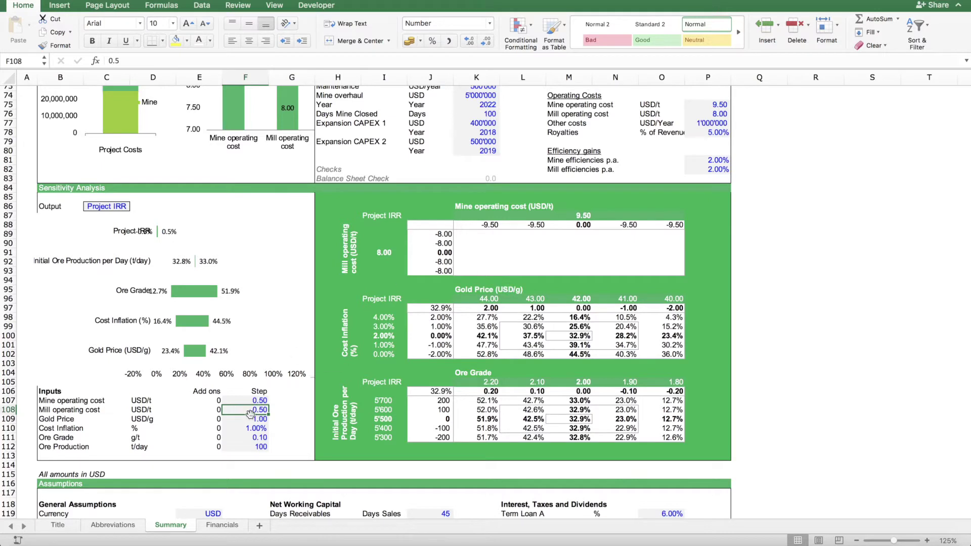
{"action": "left_click", "coordinate": [620, 216]}
Step: Create the 10.00 and 10.50 headers left of 9.50 by adding the absolute $F$107 step
{"action": "type", "text": "="}
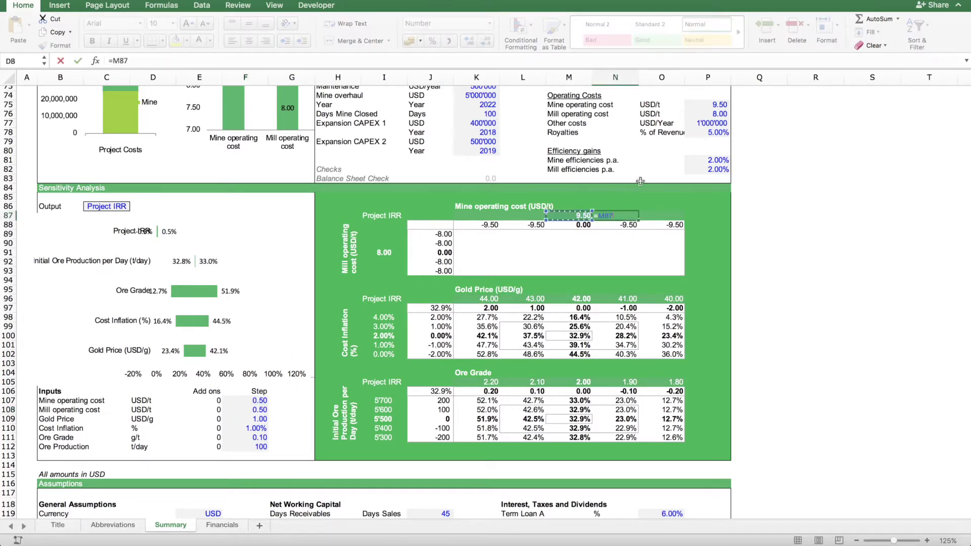
{"action": "key", "text": "Escape"}
{"action": "key", "text": "Left"}
{"action": "key", "text": "Left"}
{"action": "type", "text": "="}
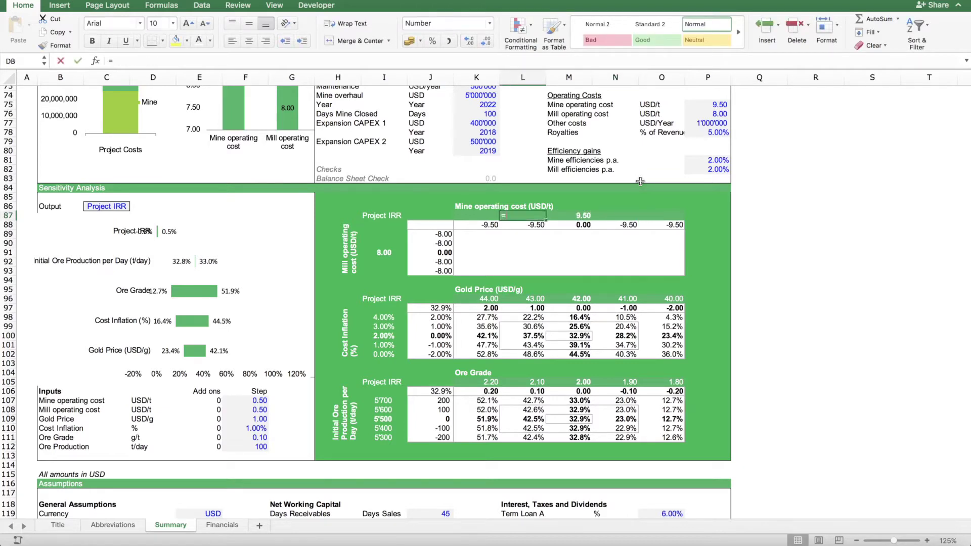
{"action": "key", "text": "Right"}
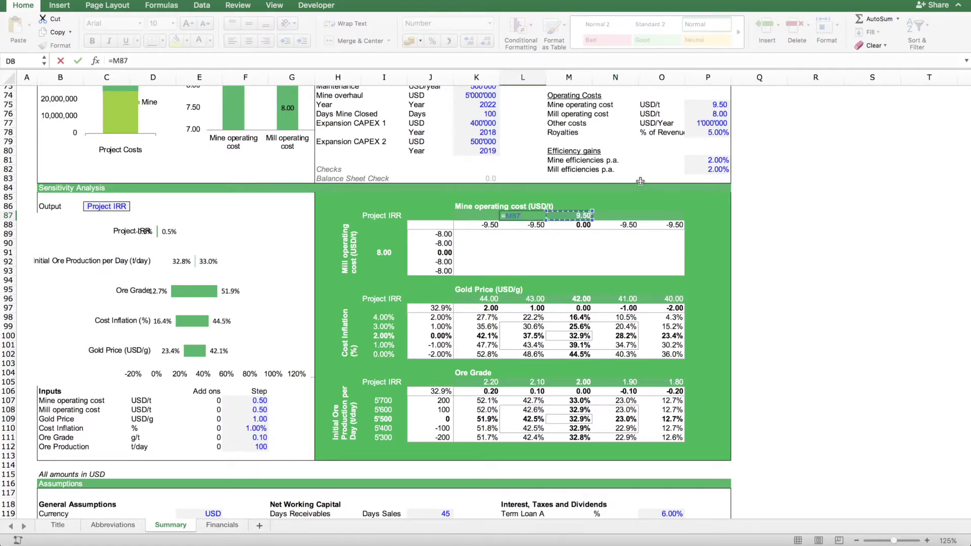
{"action": "type", "text": "+"}
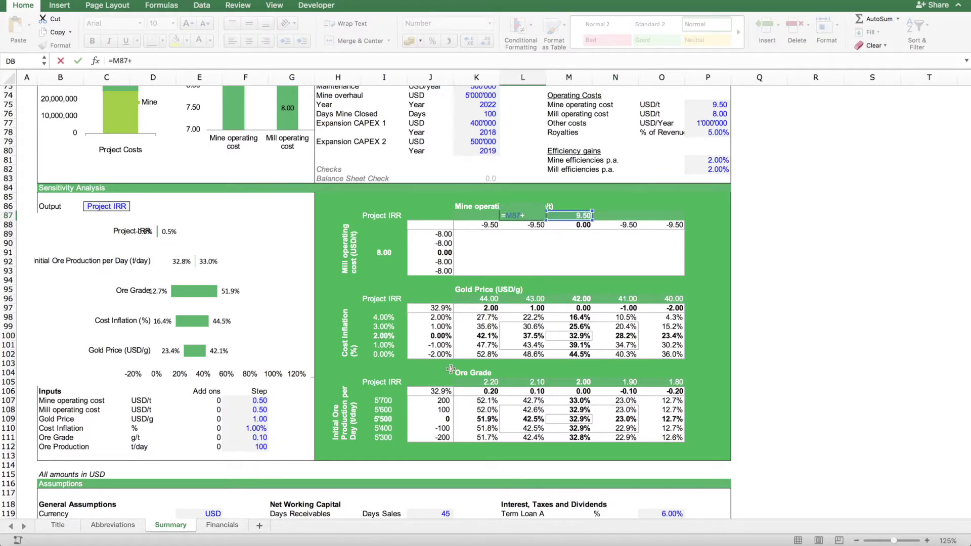
{"action": "left_click", "coordinate": [258, 400]}
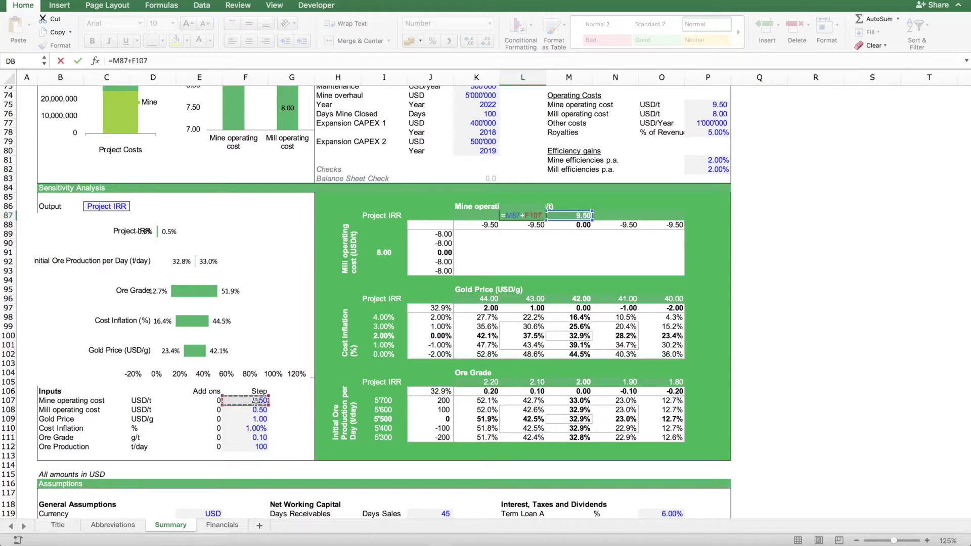
{"action": "left_click", "coordinate": [133, 60]}
{"action": "key", "text": "F4"}
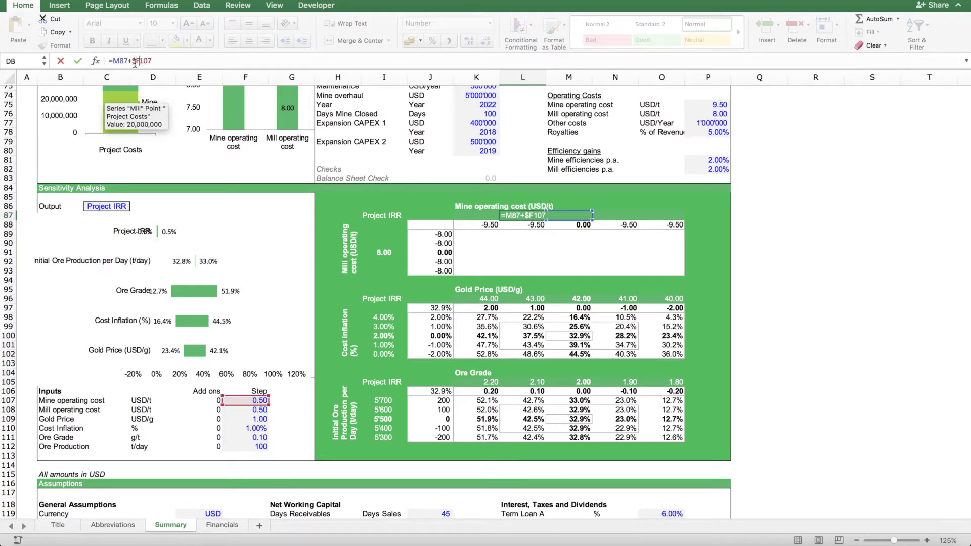
{"action": "key", "text": "Return"}
{"action": "key", "text": "super+c"}
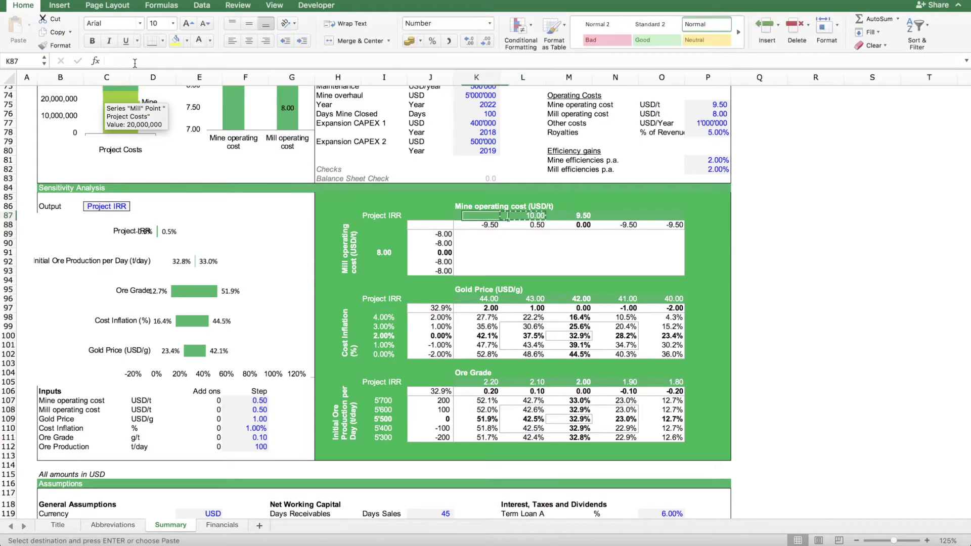
{"action": "key", "text": "Left"}
{"action": "key", "text": "super+v"}
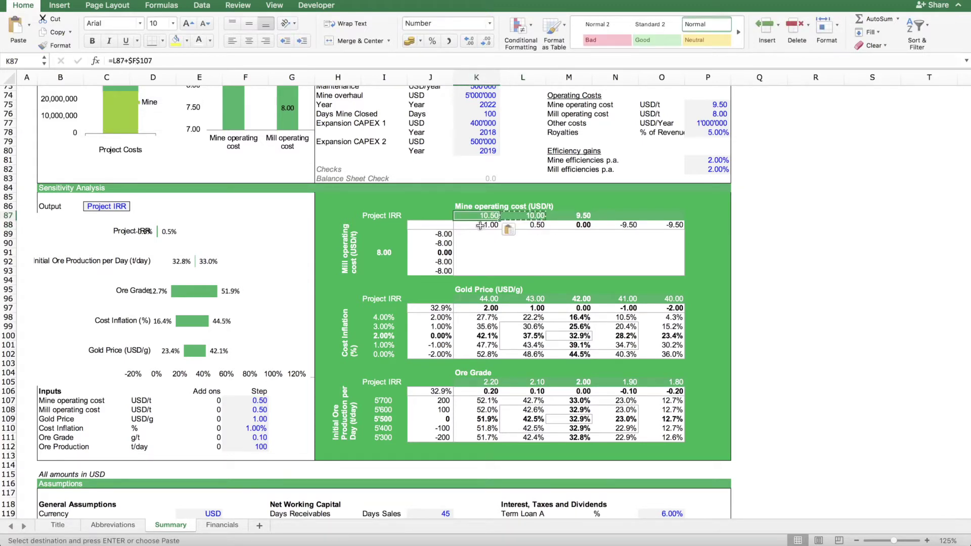
{"action": "left_click", "coordinate": [478, 228]}
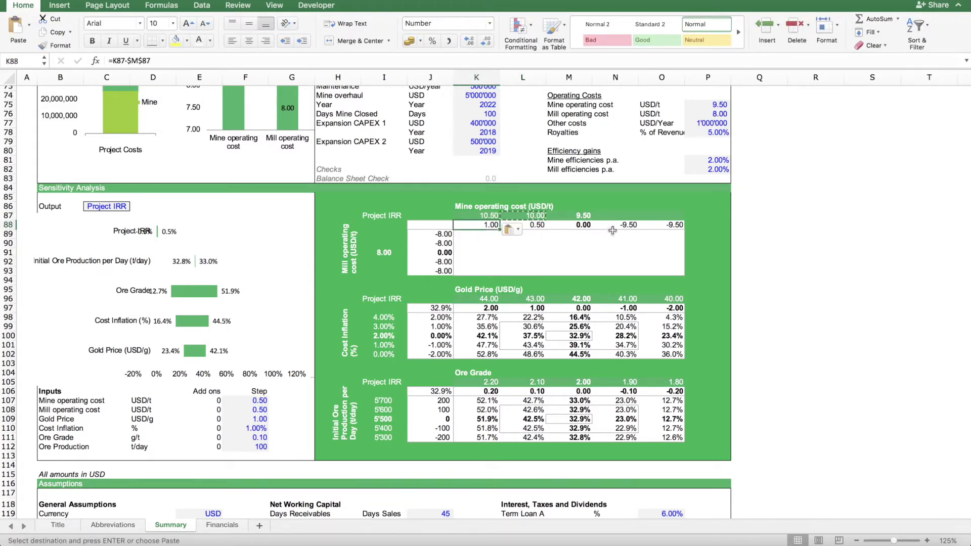
Step: Enter the 9.00 header as the 9.50 header minus $F$107
{"action": "left_click", "coordinate": [610, 212]}
{"action": "type", "text": "="}
{"action": "left_click", "coordinate": [571, 216]}
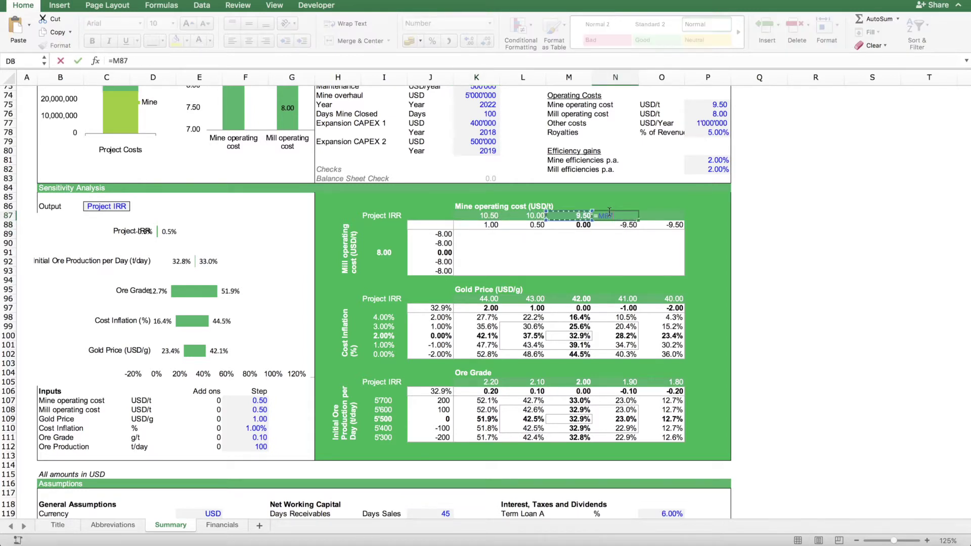
{"action": "left_click", "coordinate": [245, 401]}
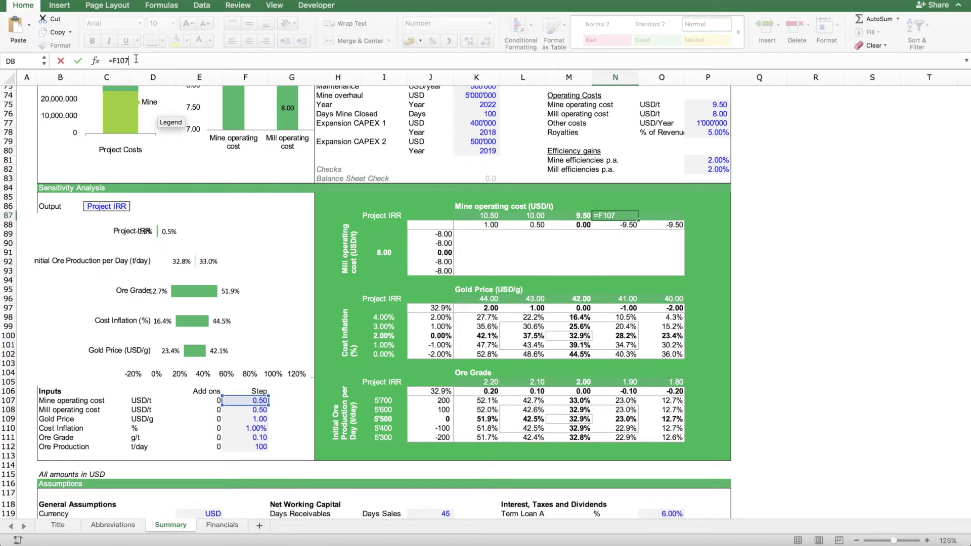
{"action": "key", "text": "ctrl+z"}
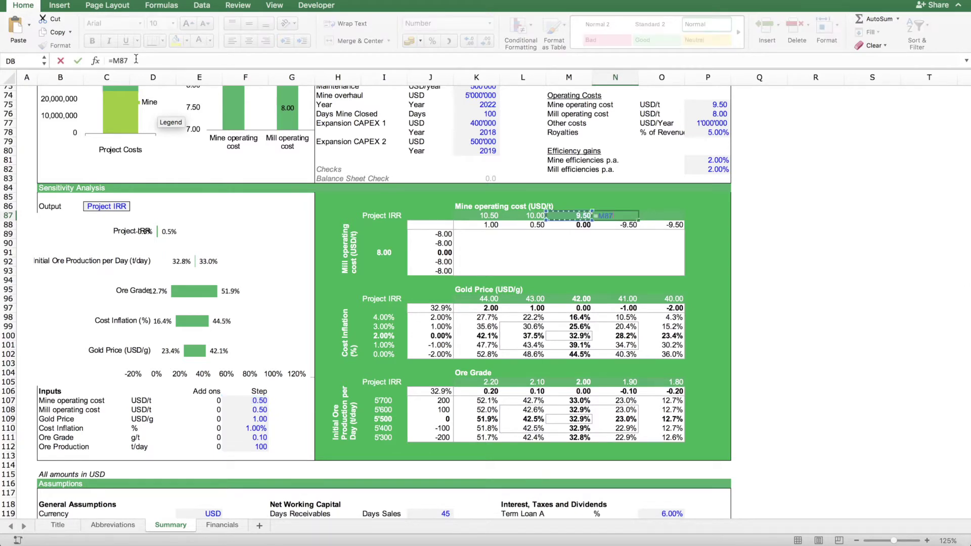
{"action": "type", "text": "-"}
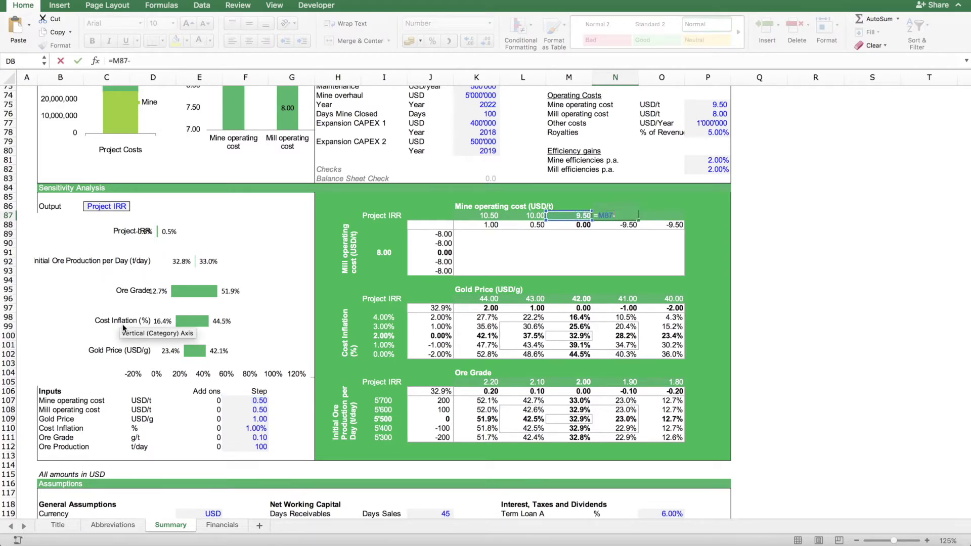
{"action": "left_click", "coordinate": [251, 401]}
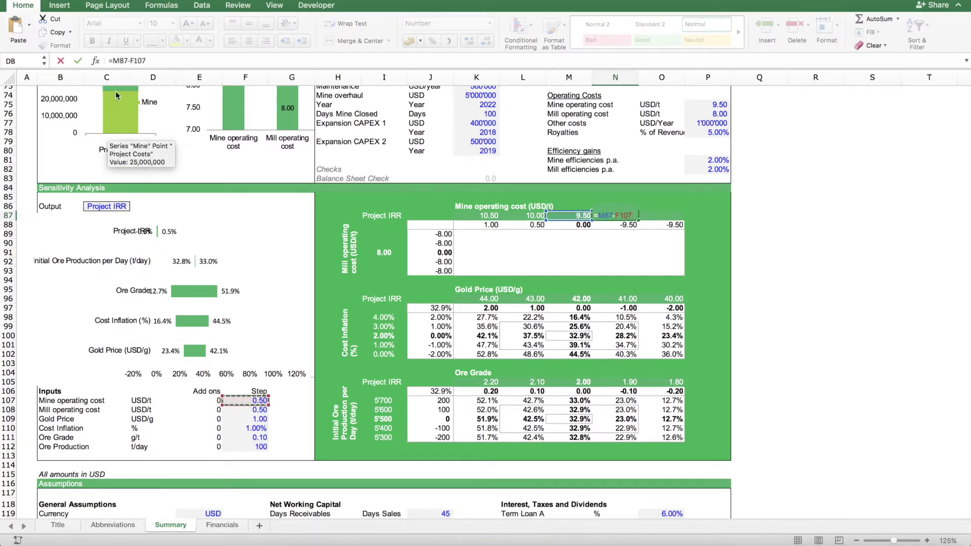
{"action": "left_click", "coordinate": [130, 60]}
{"action": "type", "text": "$"}
{"action": "key", "text": "Right"}
{"action": "type", "text": "$"}
{"action": "key", "text": "Return"}
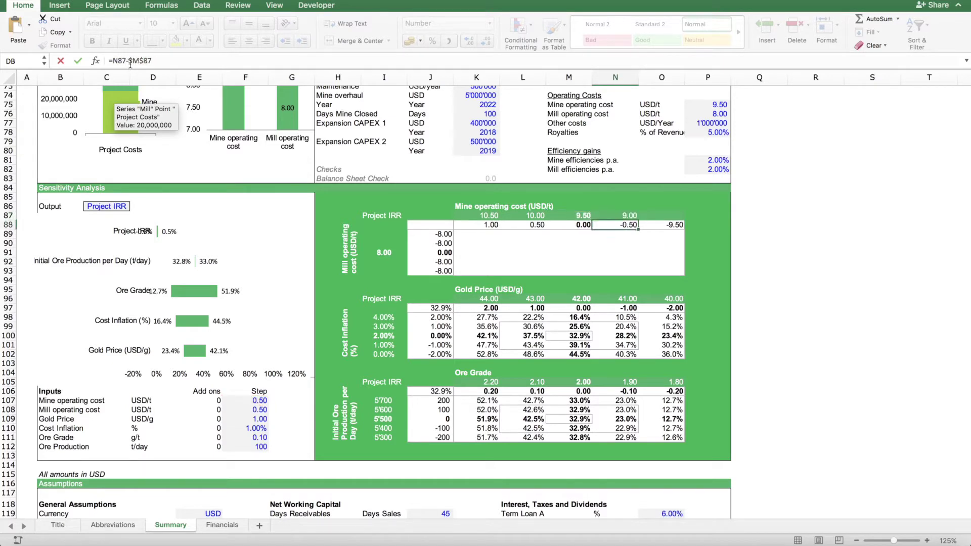
Step: Copy the 9.00 header formula one column right to get 8.50
{"action": "key", "text": "Up"}
{"action": "key", "text": "ctrl+c"}
{"action": "key", "text": "Right"}
{"action": "key", "text": "ctrl+v"}
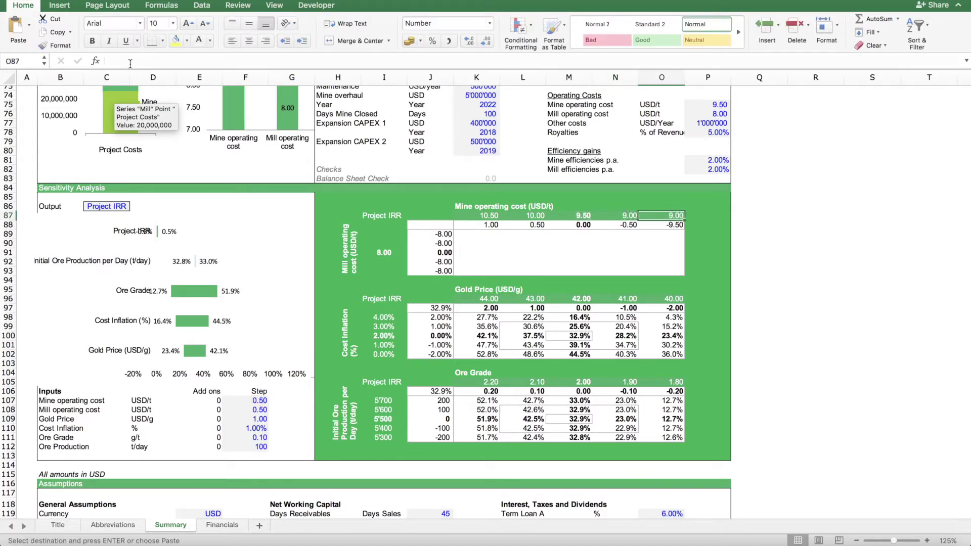
{"action": "key", "text": "Down"}
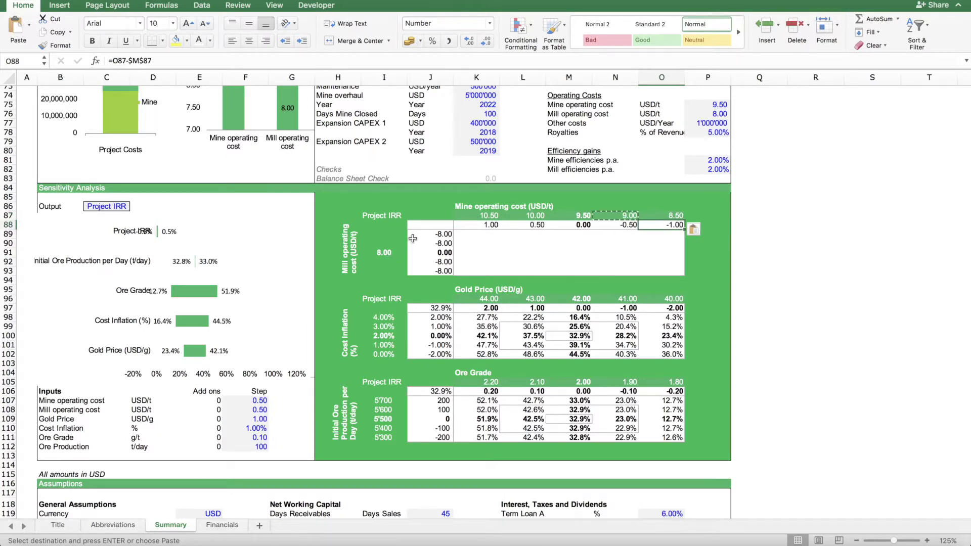
{"action": "left_click", "coordinate": [384, 244]}
Step: Enter 8.50 above the 8.00 base as base plus $F$108, and copy it up for 9.00
{"action": "type", "text": "="}
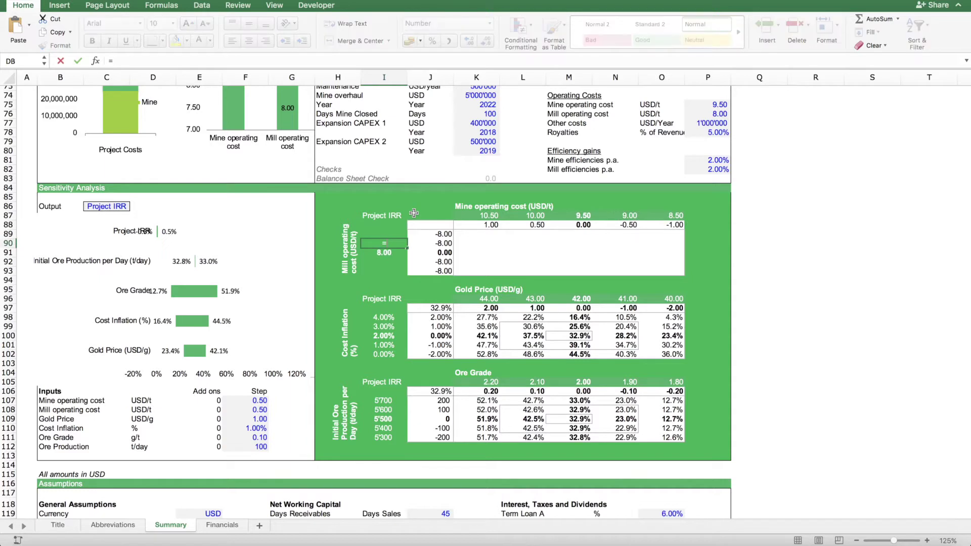
{"action": "left_click", "coordinate": [385, 252]}
{"action": "type", "text": "+"}
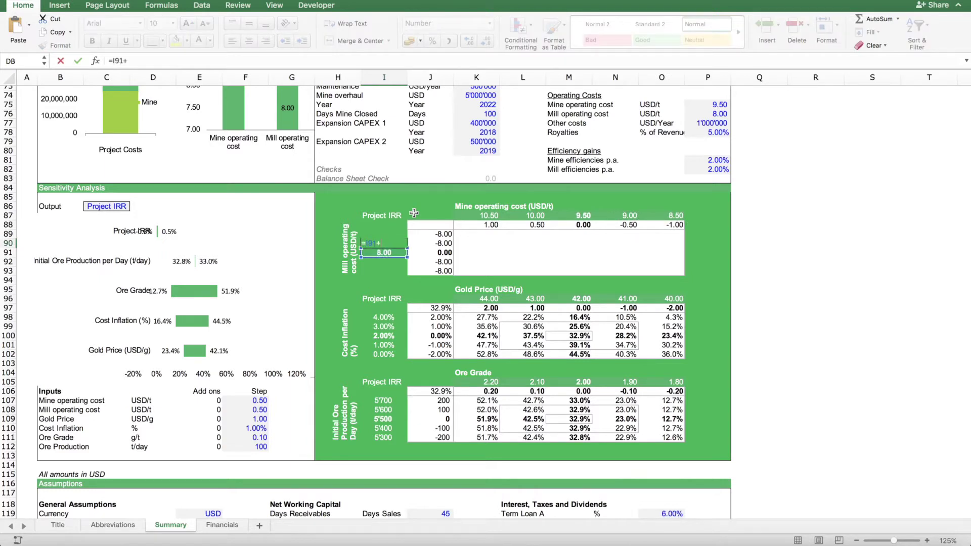
{"action": "left_click", "coordinate": [246, 410]}
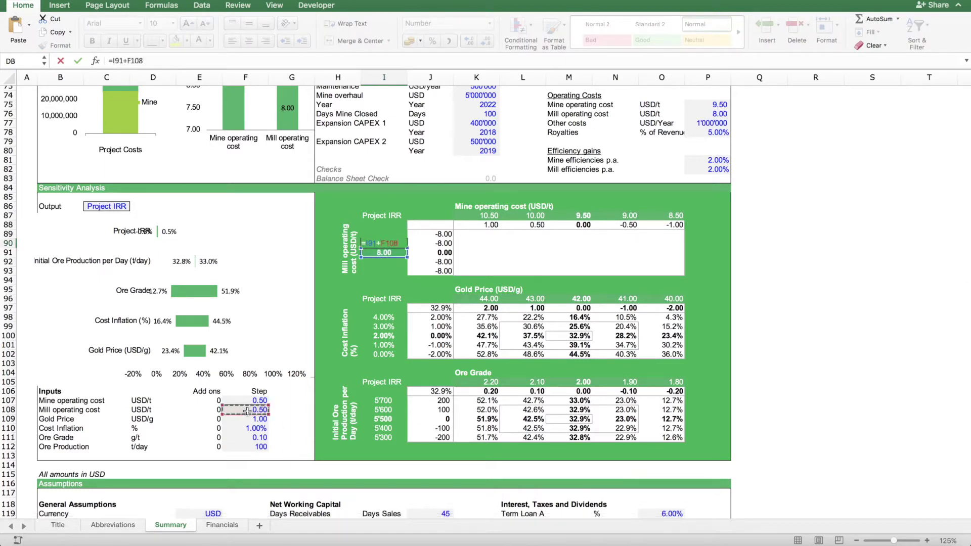
{"action": "left_click", "coordinate": [129, 61]}
{"action": "key", "text": "F4"}
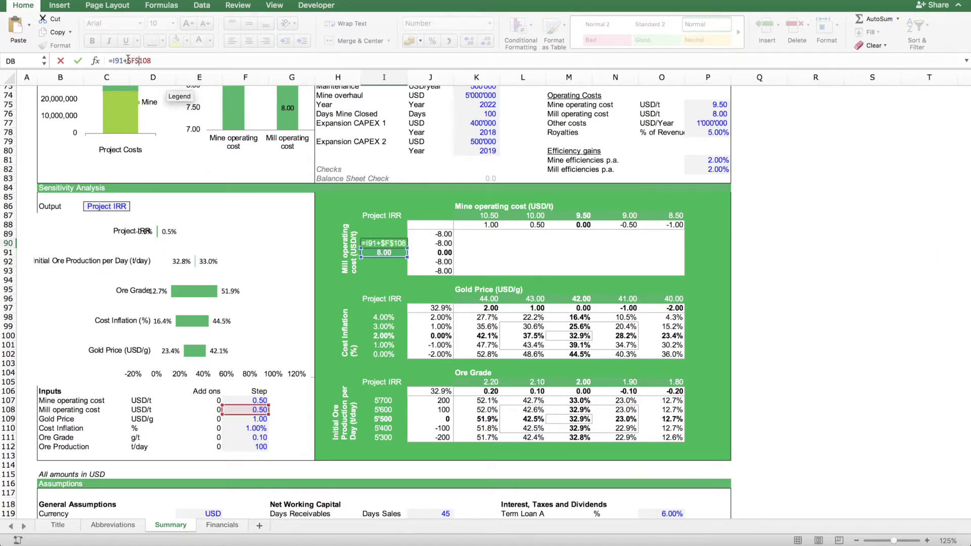
{"action": "key", "text": "Return"}
{"action": "key", "text": "Up"}
{"action": "key", "text": "ctrl+c"}
{"action": "key", "text": "Up"}
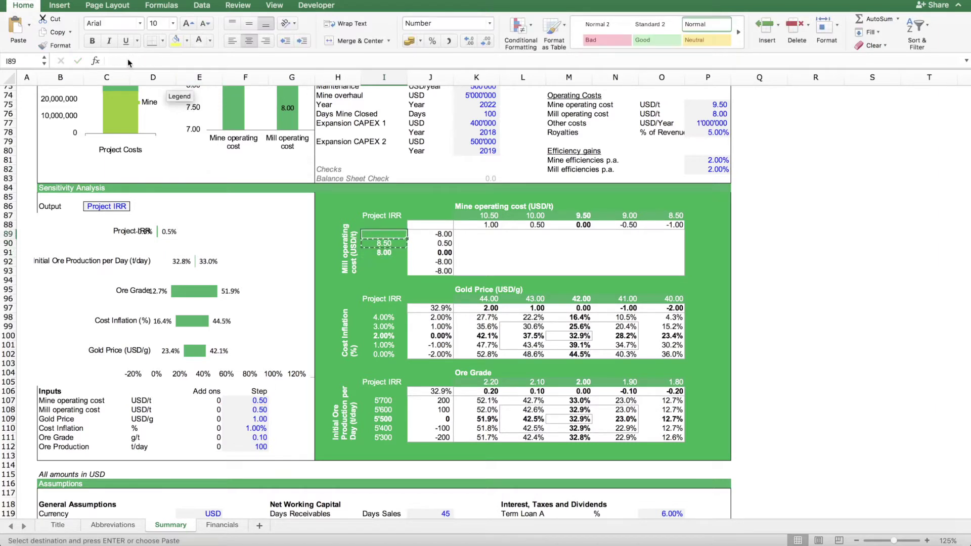
{"action": "key", "text": "Return"}
Step: Enter 7.50 below the 8.00 base as base minus $F$108, and copy it down for 7.00
{"action": "key", "text": "Down"}
{"action": "key", "text": "Down"}
{"action": "key", "text": "Down"}
{"action": "type", "text": "="}
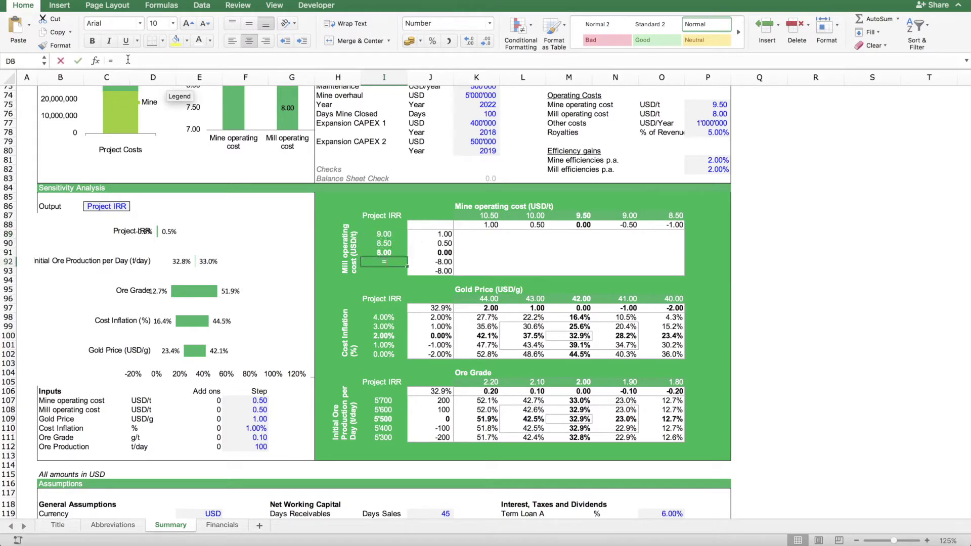
{"action": "key", "text": "Up"}
{"action": "type", "text": "-"}
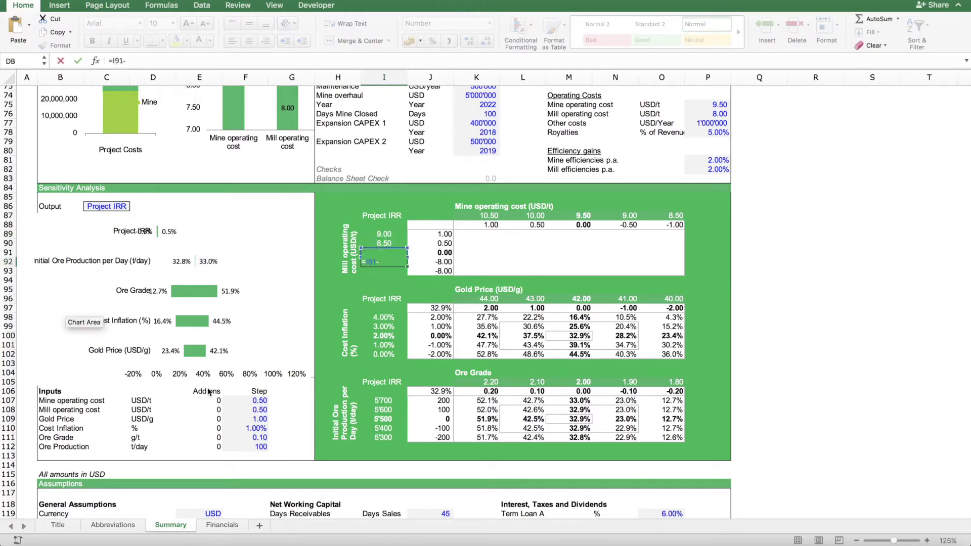
{"action": "left_click", "coordinate": [260, 410]}
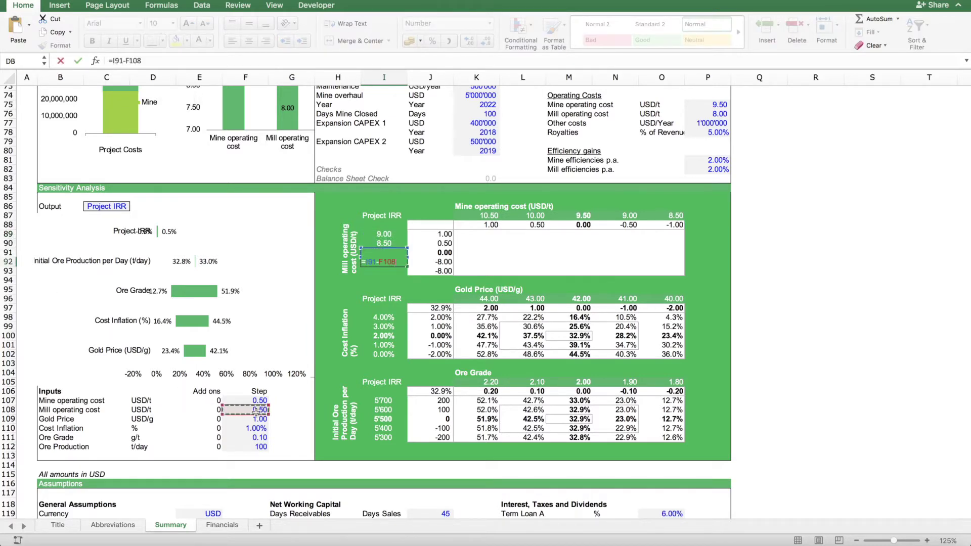
{"action": "left_click", "coordinate": [128, 58]}
{"action": "type", "text": "$"}
{"action": "key", "text": "Right"}
{"action": "type", "text": "$"}
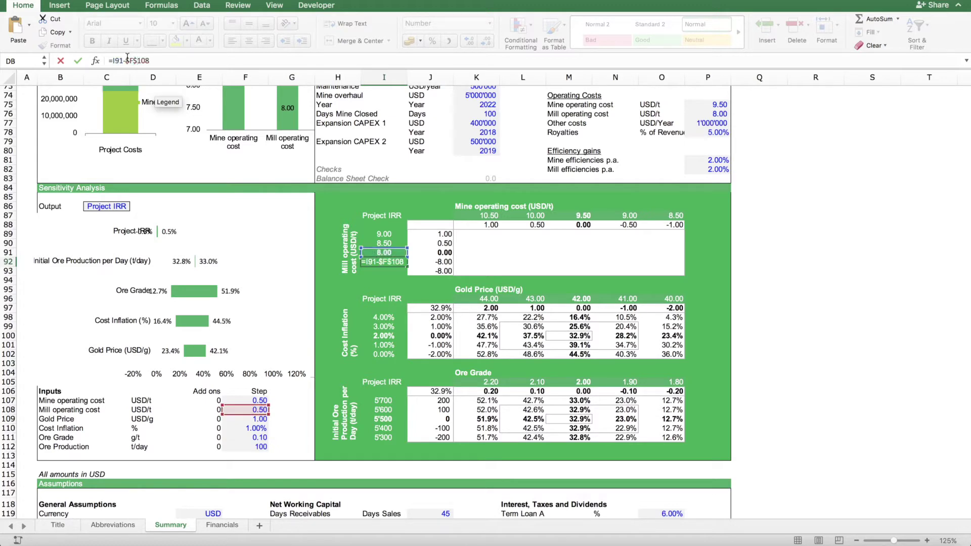
{"action": "key", "text": "Return"}
{"action": "key", "text": "Up"}
{"action": "key", "text": "super+c"}
{"action": "key", "text": "Down"}
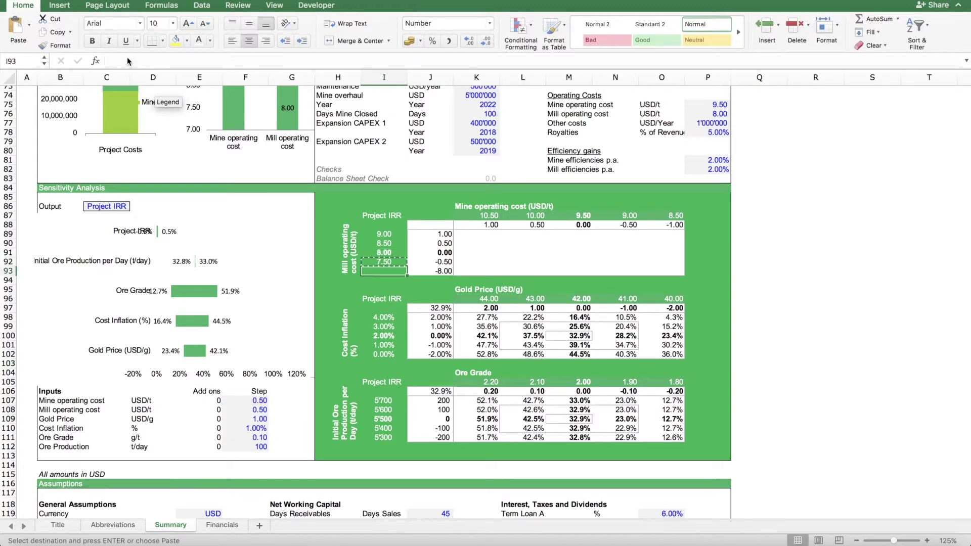
{"action": "key", "text": "super+v"}
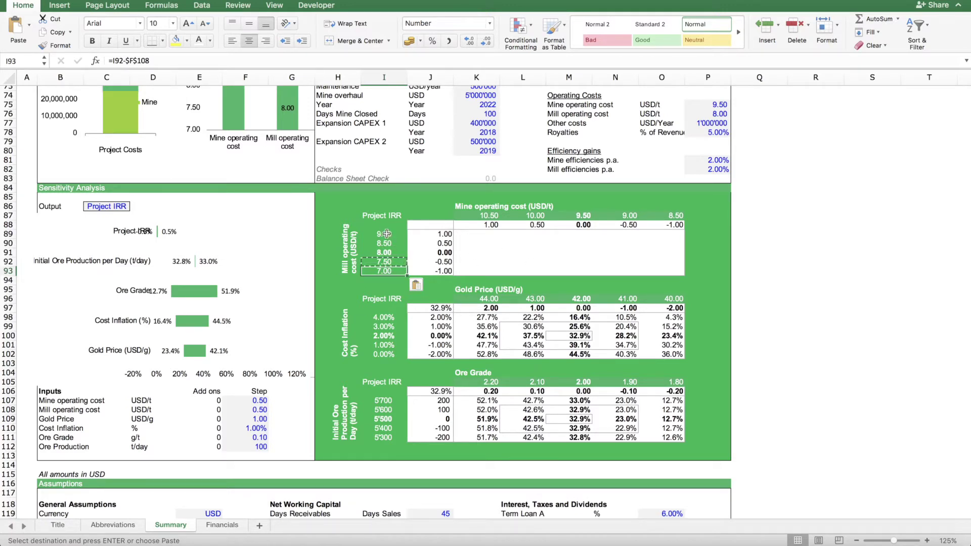
{"action": "left_click", "coordinate": [436, 235]}
{"action": "left_click", "coordinate": [437, 252]}
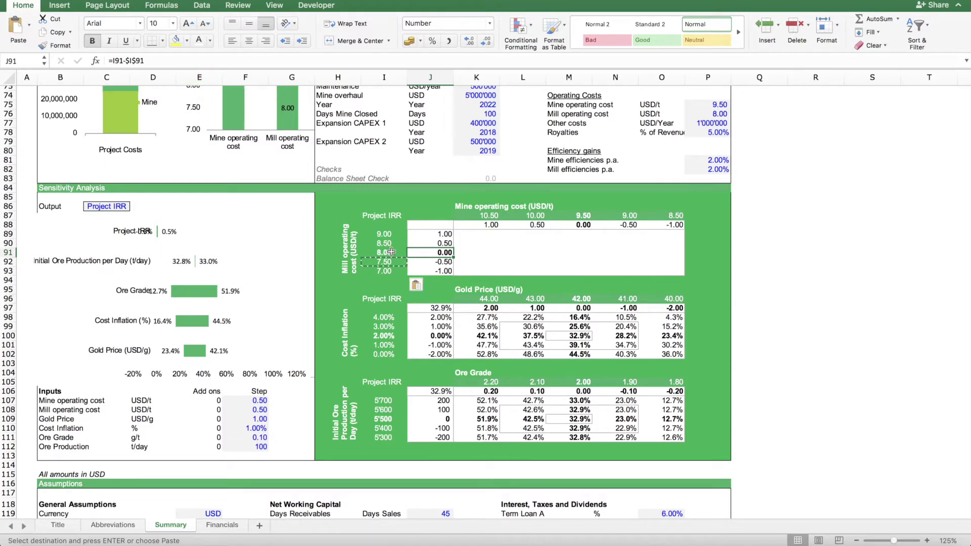
{"action": "key", "text": "Up"}
{"action": "key", "text": "Up"}
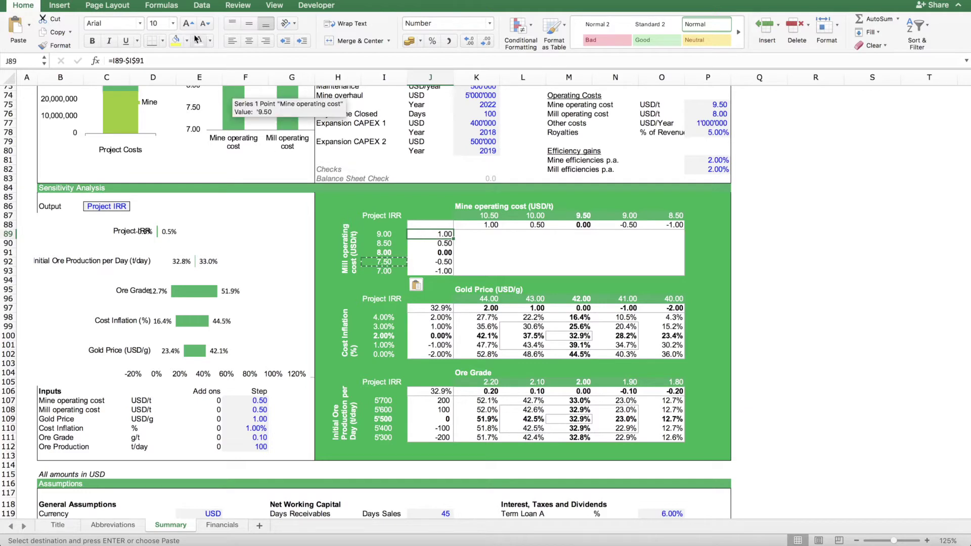
{"action": "left_click", "coordinate": [185, 60]}
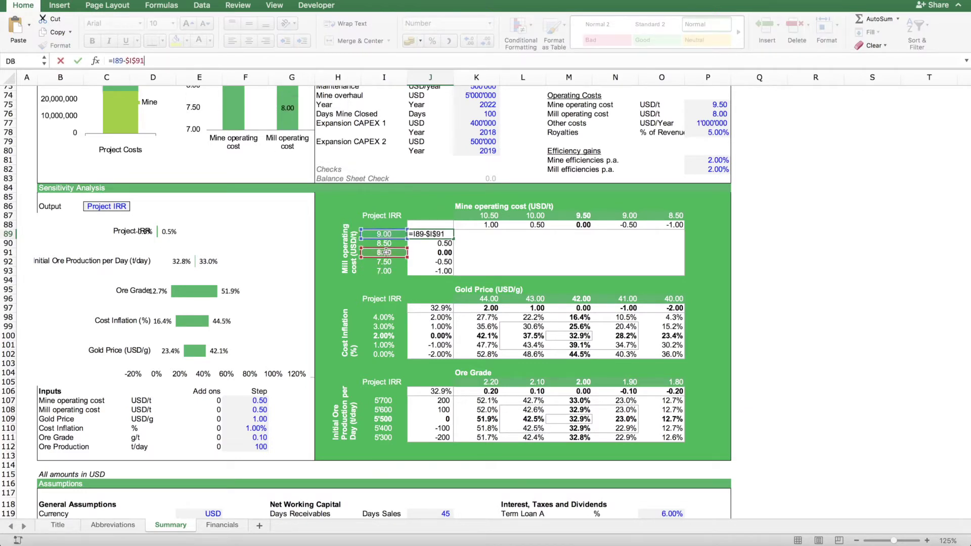
{"action": "key", "text": "Return"}
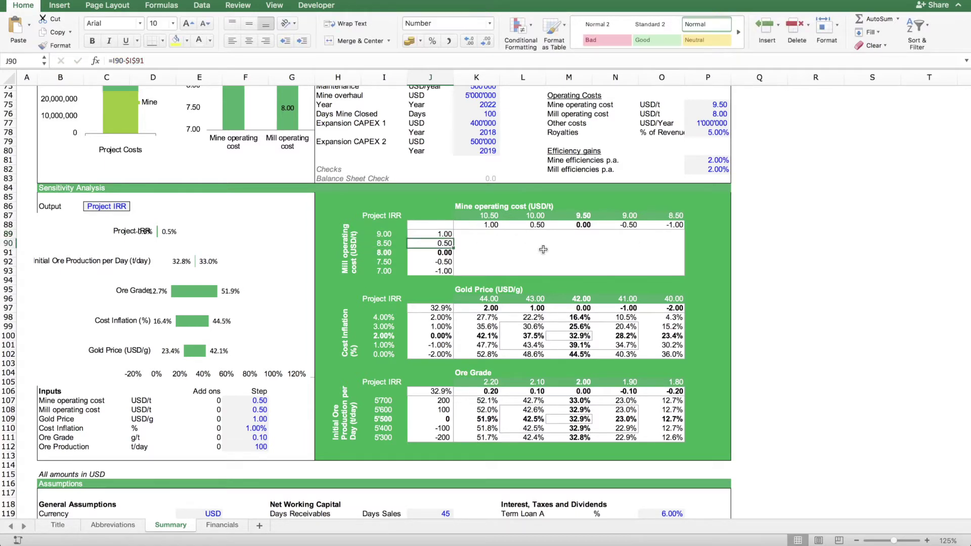
{"action": "left_click", "coordinate": [441, 227]}
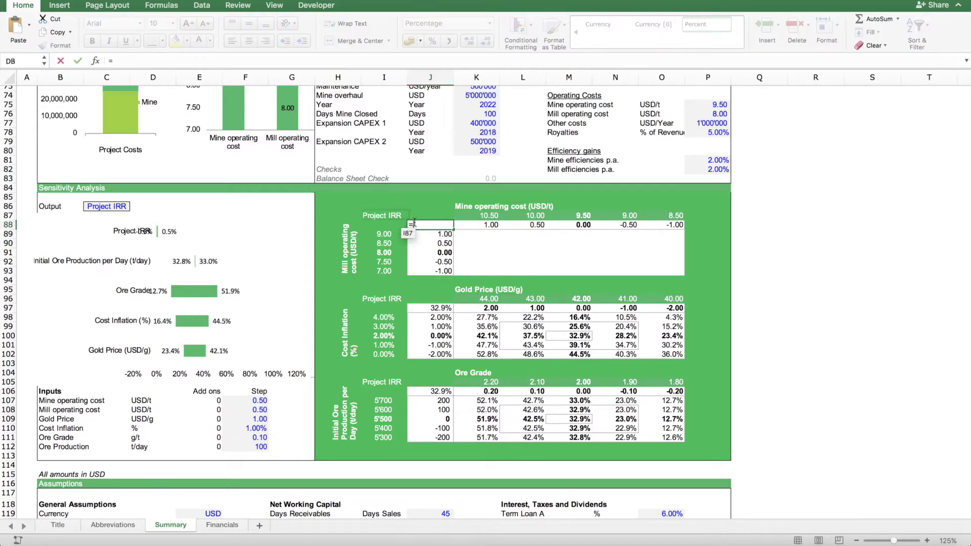
Step: Set the table's corner cell J88 to =K52, showing the 32.9% Project IRR
{"action": "scroll", "coordinate": [410, 192], "scroll_direction": "up", "scroll_amount": 7}
{"action": "scroll", "coordinate": [410, 192], "scroll_direction": "up", "scroll_amount": 1}
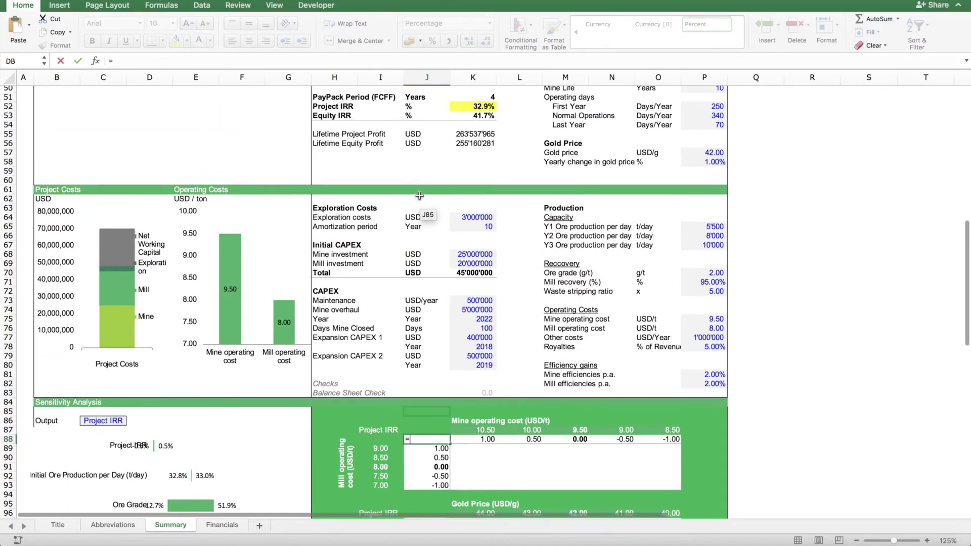
{"action": "left_click", "coordinate": [479, 116]}
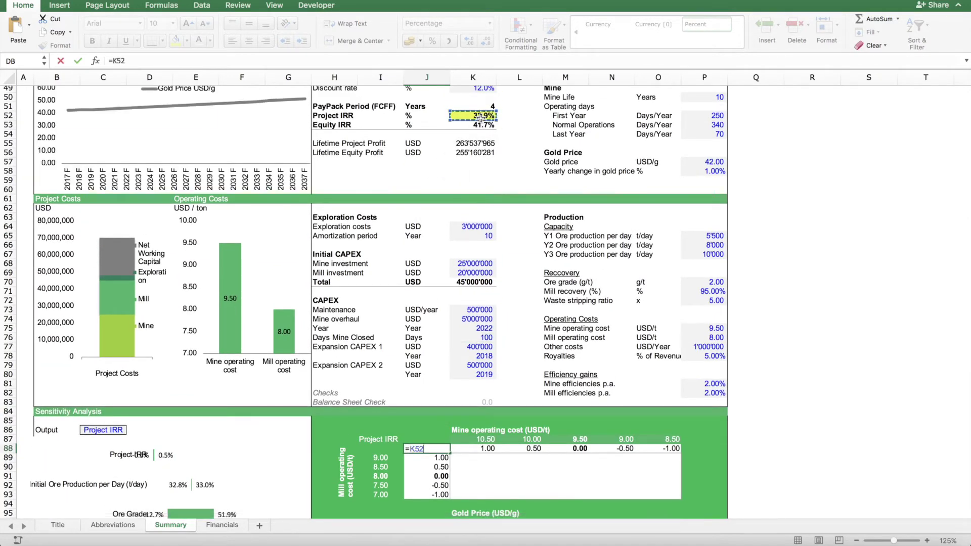
{"action": "key", "text": "Return"}
{"action": "scroll", "coordinate": [475, 317], "scroll_direction": "down", "scroll_amount": 10}
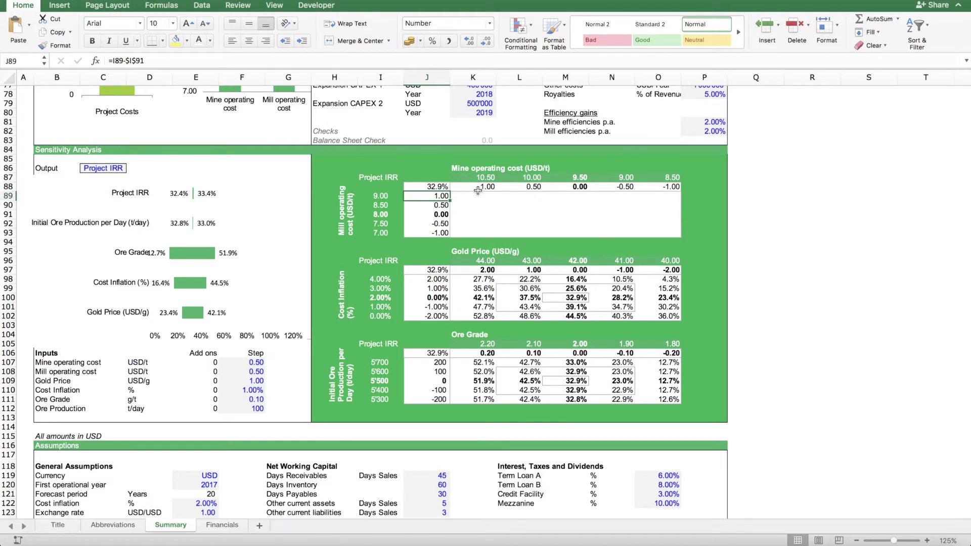
Step: Select the mine cost difference row K88:O88 and the add-on cells E107:E108
{"action": "left_click_drag", "start_coordinate": [478, 190], "coordinate": [667, 187]}
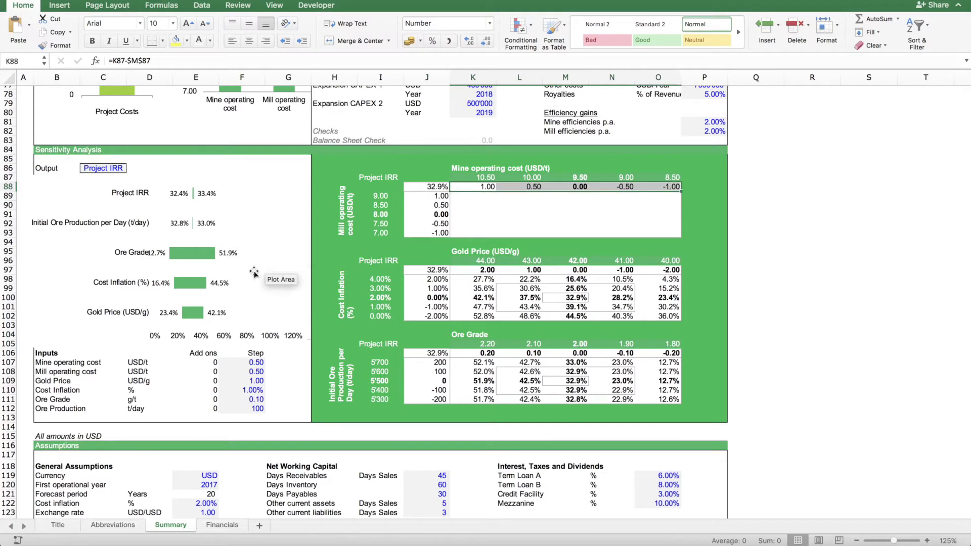
{"action": "left_click", "coordinate": [205, 363]}
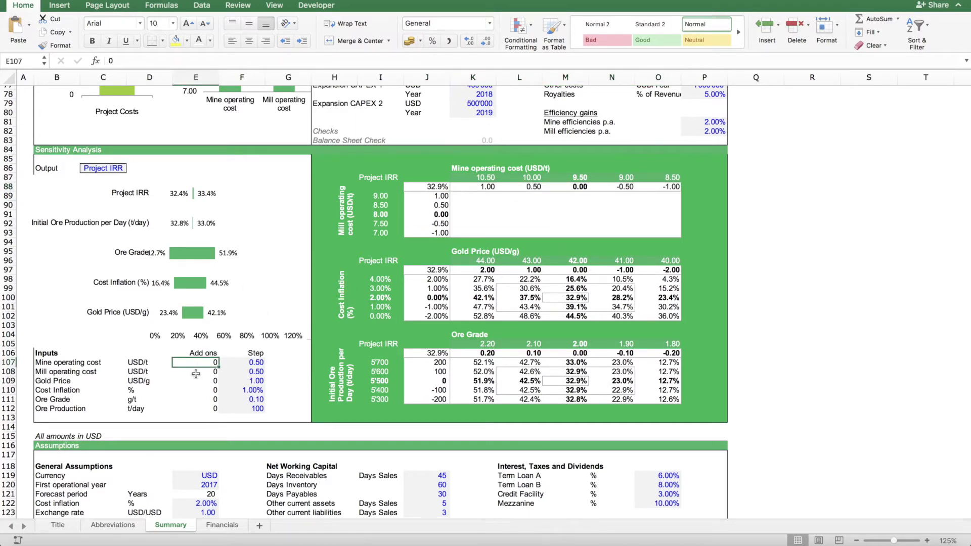
{"action": "left_click_drag", "start_coordinate": [202, 362], "coordinate": [201, 370]}
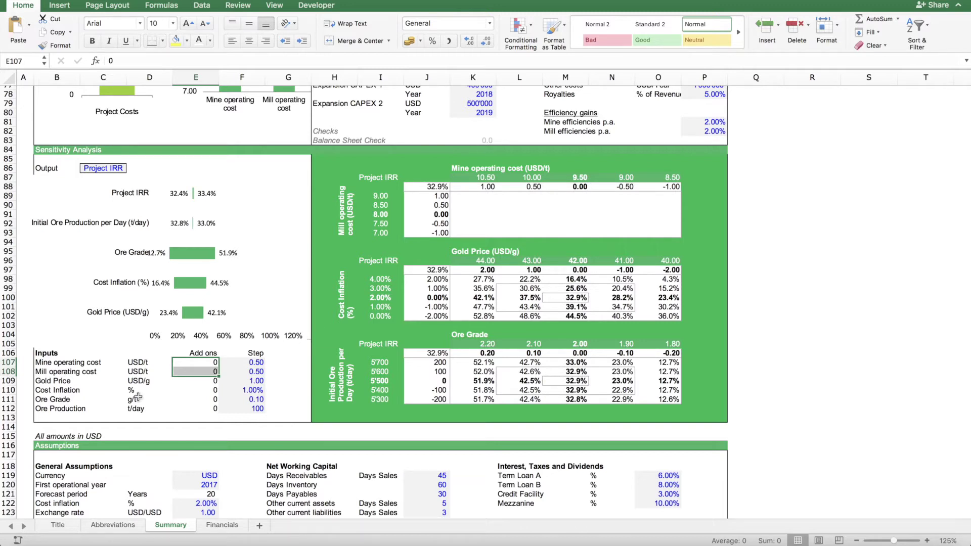
{"action": "left_click", "coordinate": [223, 526]}
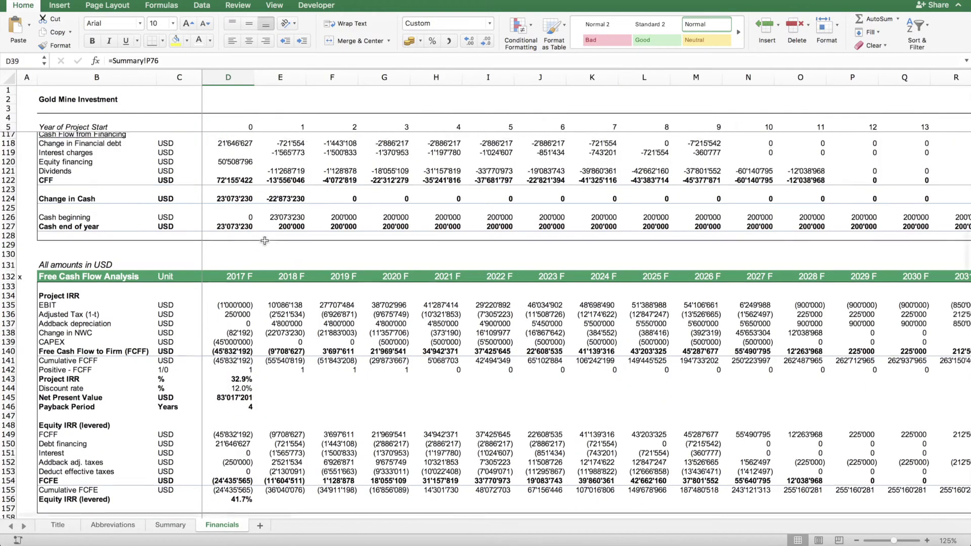
Step: Make Financials D38 add the absolute Summary!$F$107 to the mine operating cost
{"action": "scroll", "coordinate": [265, 241], "scroll_direction": "up", "scroll_amount": 20}
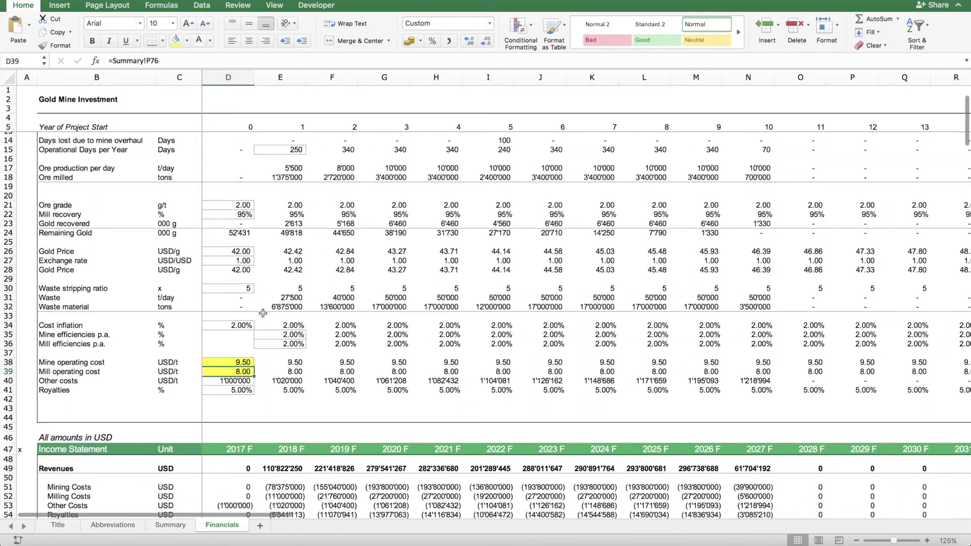
{"action": "scroll", "coordinate": [263, 313], "scroll_direction": "up", "scroll_amount": 2}
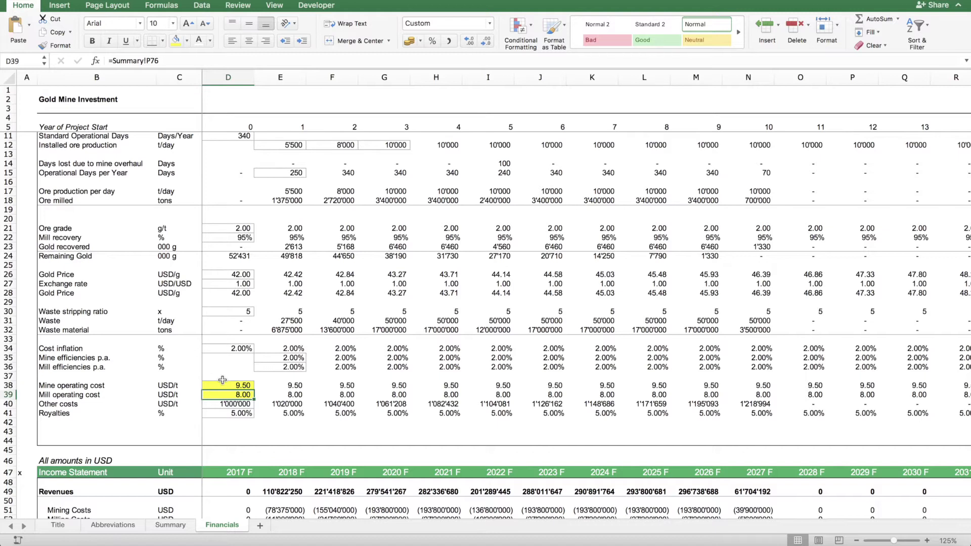
{"action": "left_click", "coordinate": [226, 384]}
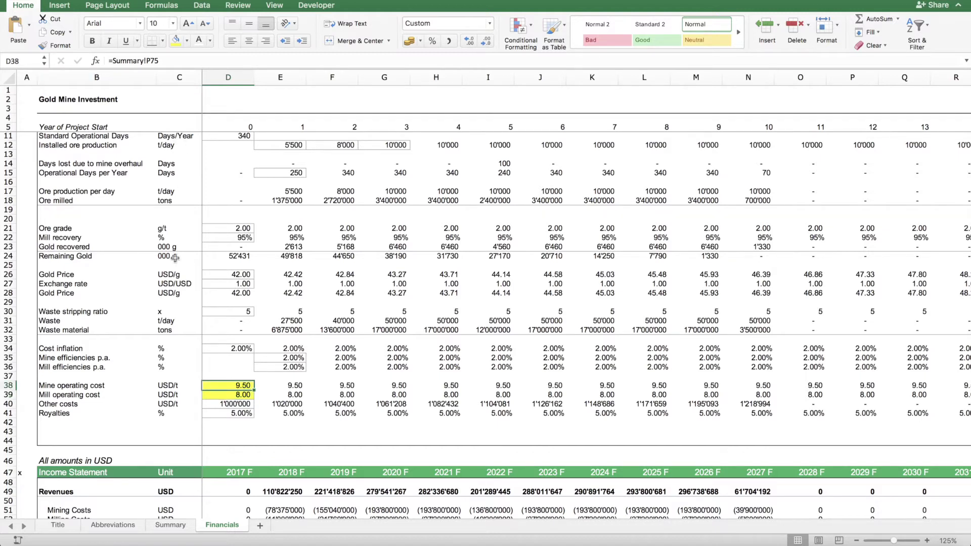
{"action": "left_click", "coordinate": [170, 57]}
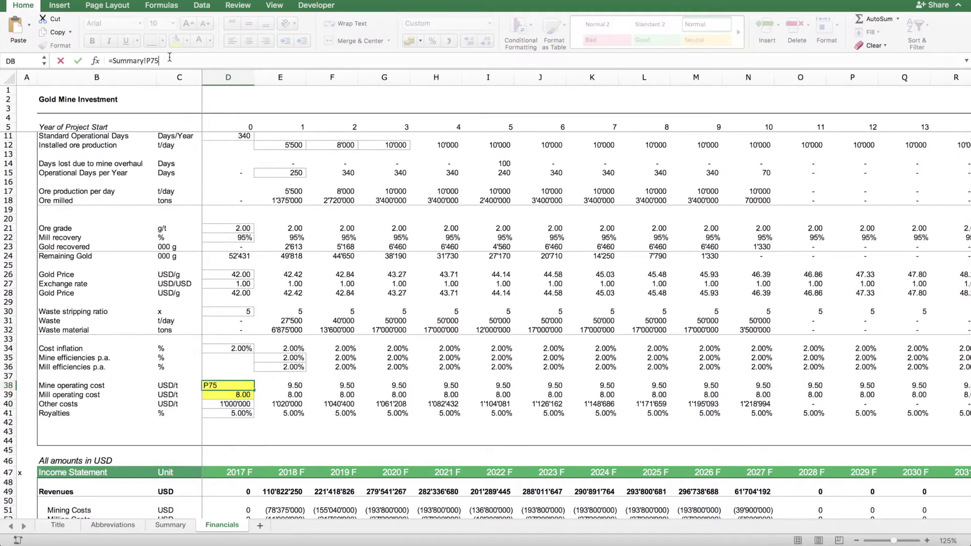
{"action": "left_click", "coordinate": [169, 526]}
{"action": "left_click", "coordinate": [241, 367]}
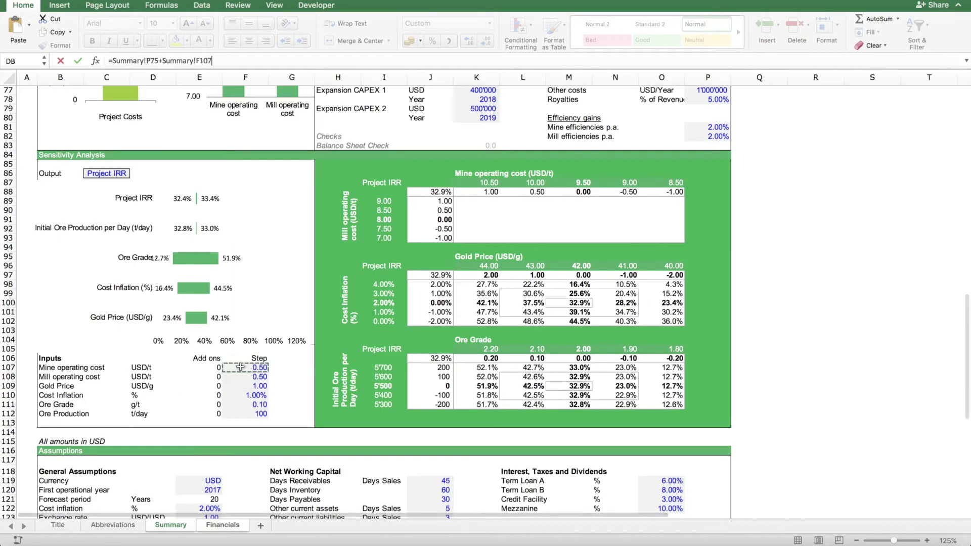
{"action": "left_click", "coordinate": [197, 59]}
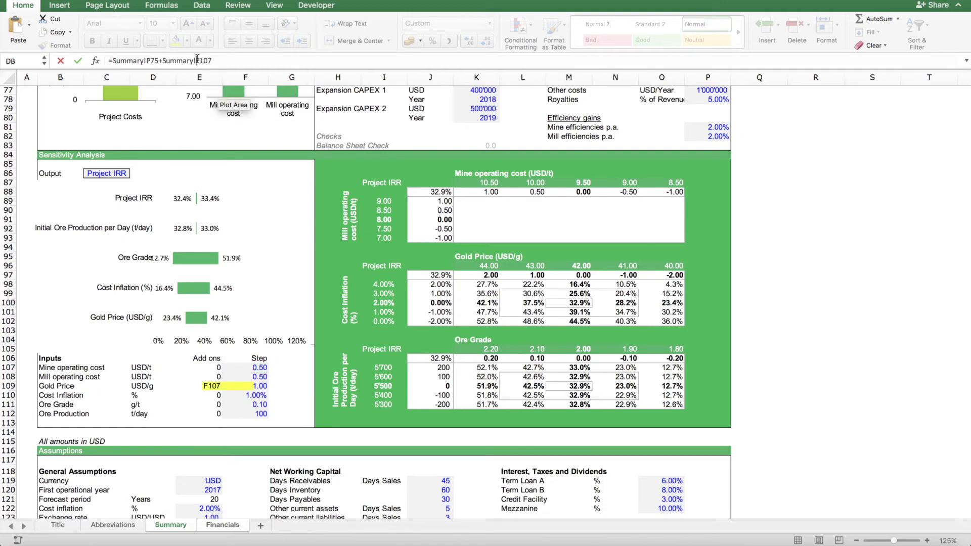
{"action": "key", "text": "F4"}
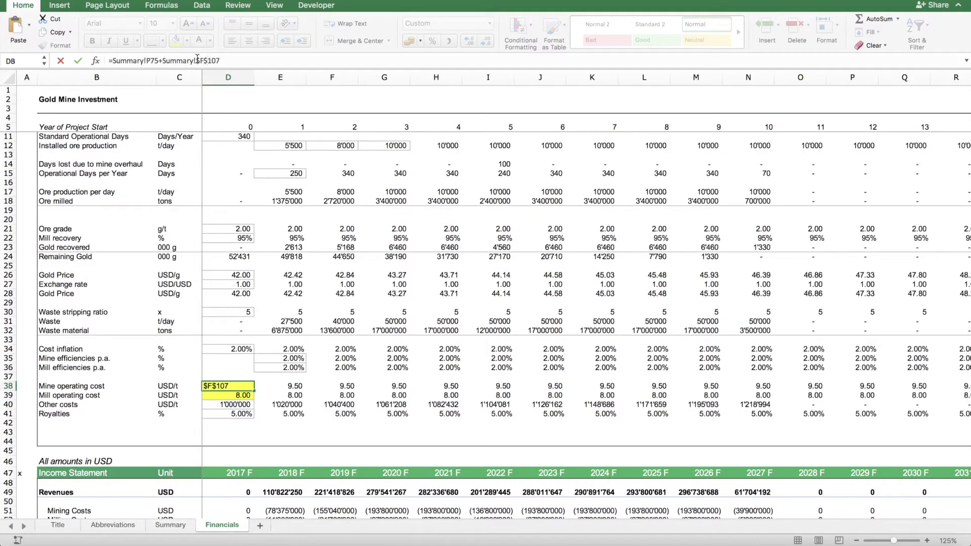
{"action": "key", "text": "Return"}
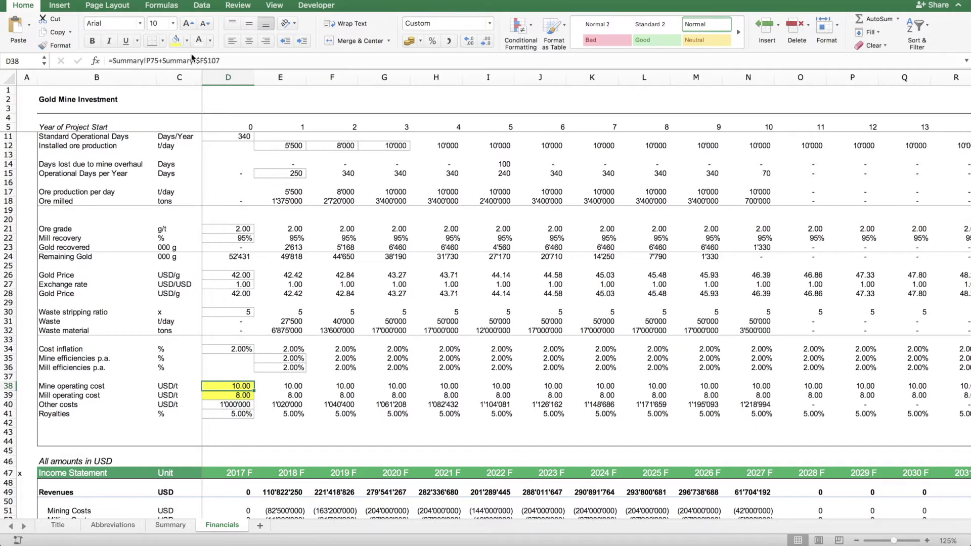
Step: After undoing a trial paste, start the mill cost D39 formula with +Summary!E108
{"action": "left_click", "coordinate": [209, 59]}
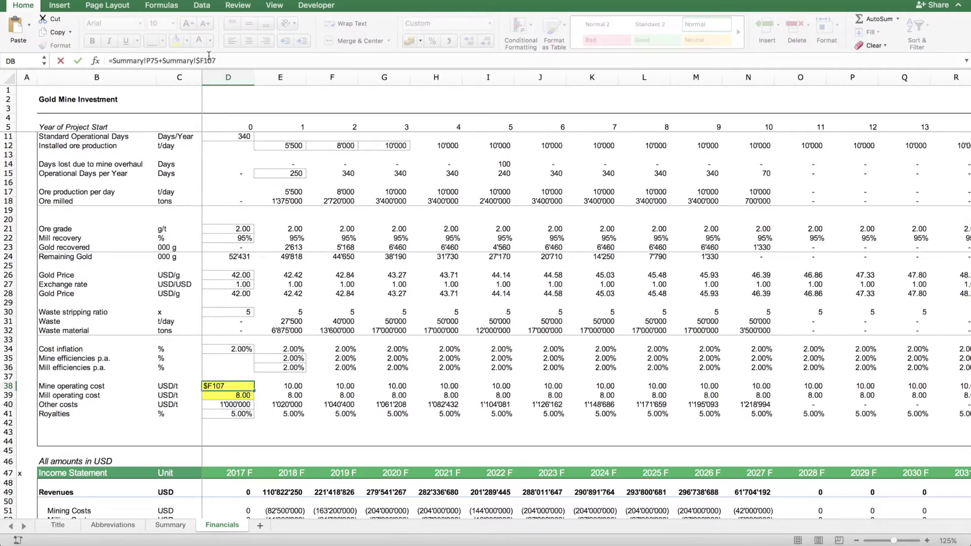
{"action": "key", "text": "Return"}
{"action": "key", "text": "ctrl+c"}
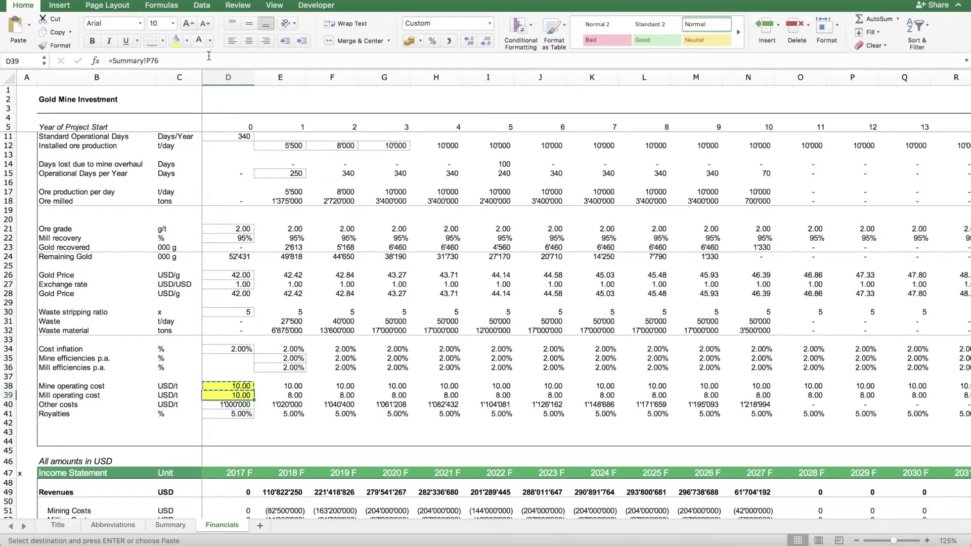
{"action": "key", "text": "ctrl+v"}
{"action": "key", "text": "ctrl+z"}
{"action": "key", "text": "Down"}
{"action": "key", "text": "Up"}
{"action": "left_click", "coordinate": [170, 59]}
{"action": "type", "text": "+"}
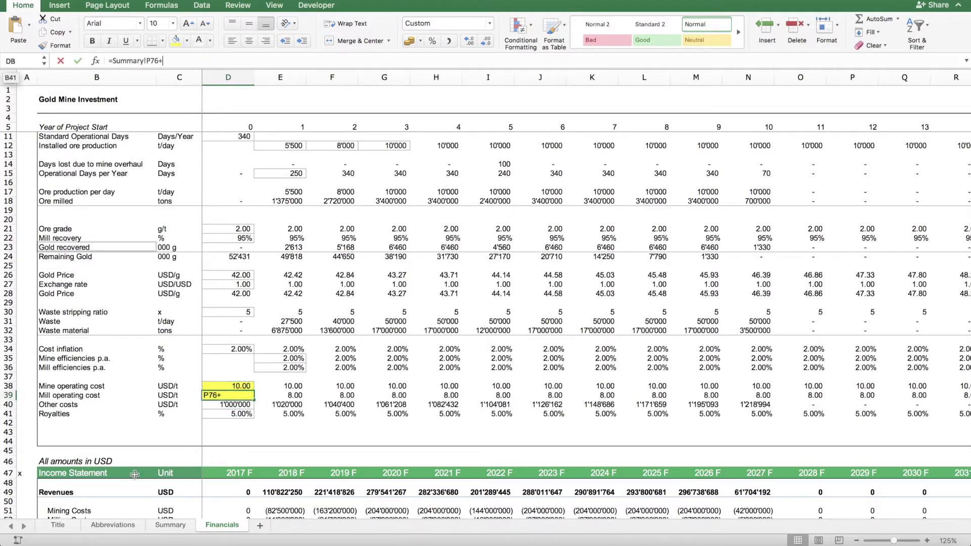
{"action": "left_click", "coordinate": [170, 526]}
{"action": "left_click", "coordinate": [194, 377]}
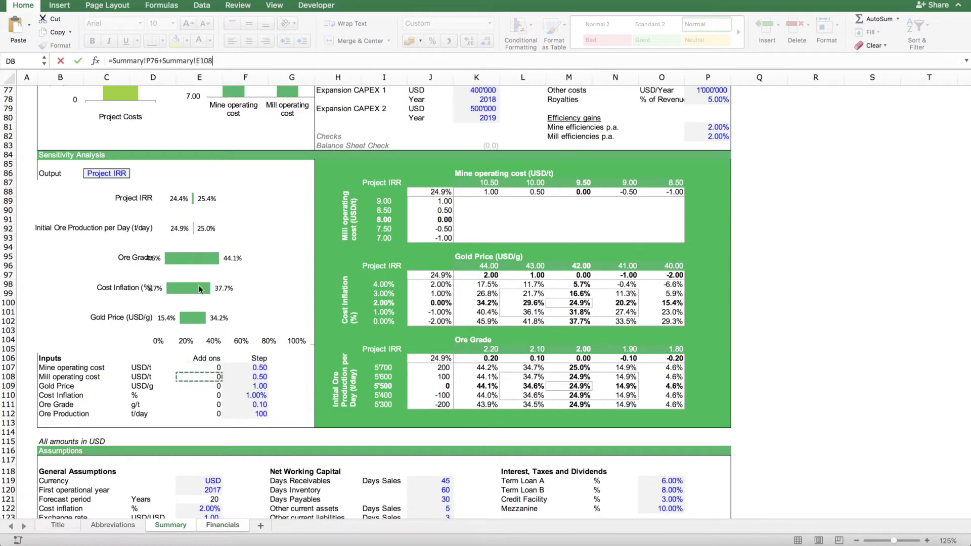
{"action": "left_click", "coordinate": [197, 60]}
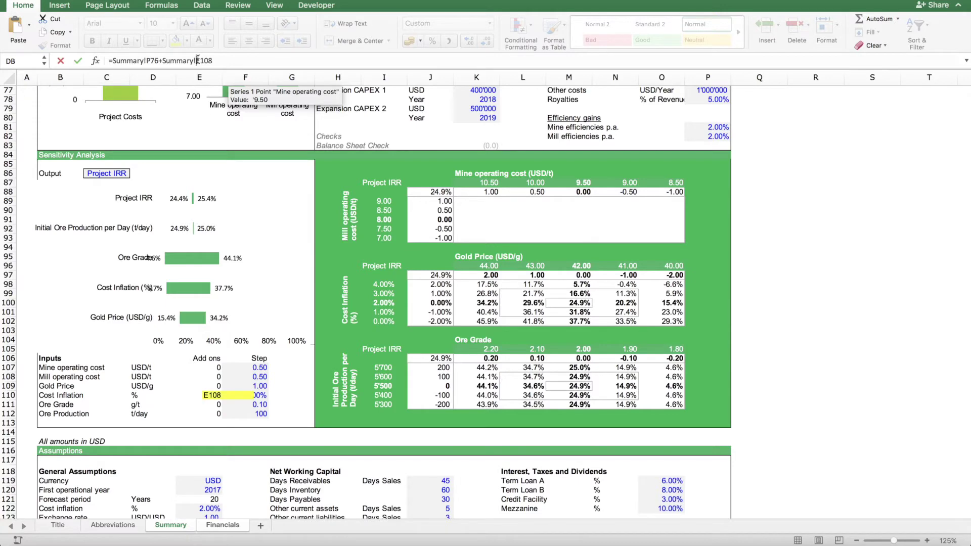
Step: Commit the D39 formula and test add-ons of 1 (mine E107) and 2 (mill E108)
{"action": "key", "text": "Escape"}
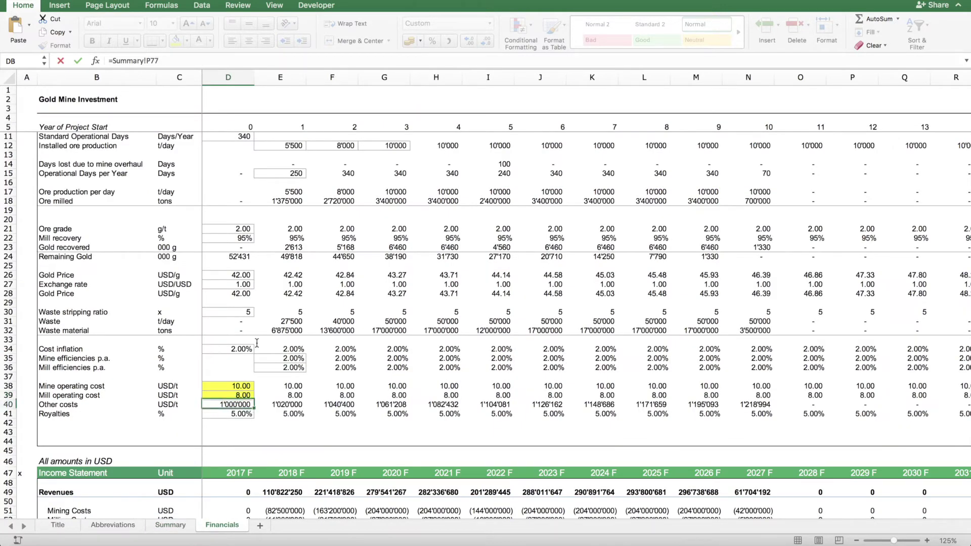
{"action": "left_click", "coordinate": [169, 526]}
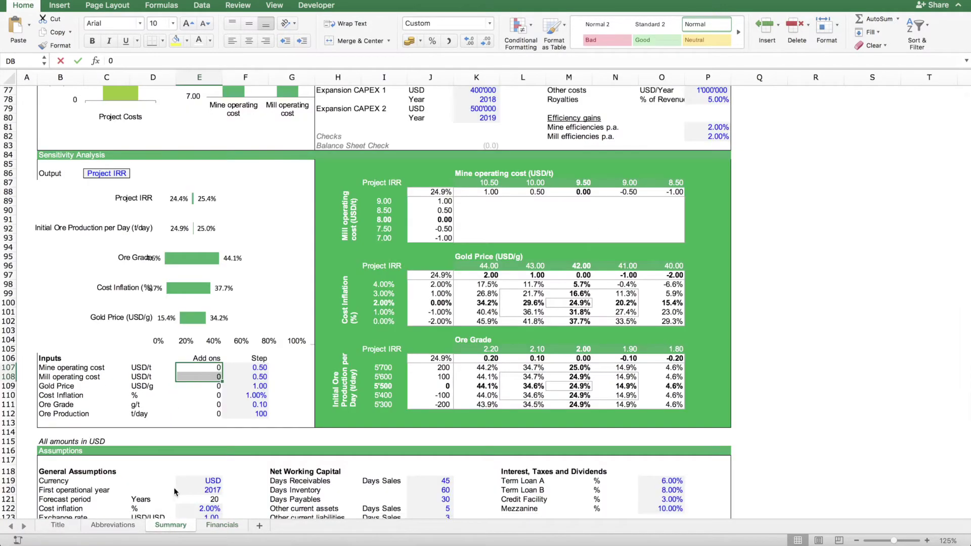
{"action": "left_click", "coordinate": [201, 368]}
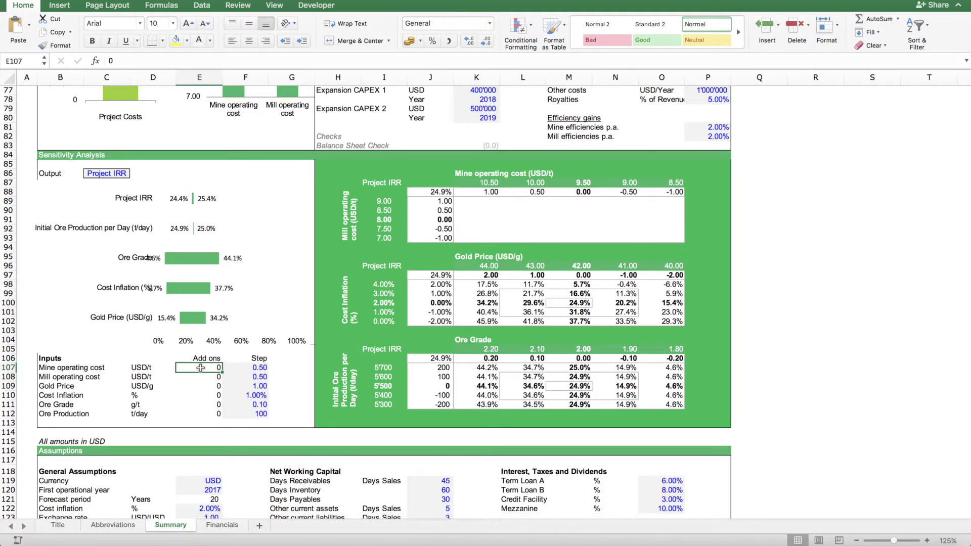
{"action": "double_click", "coordinate": [193, 367]}
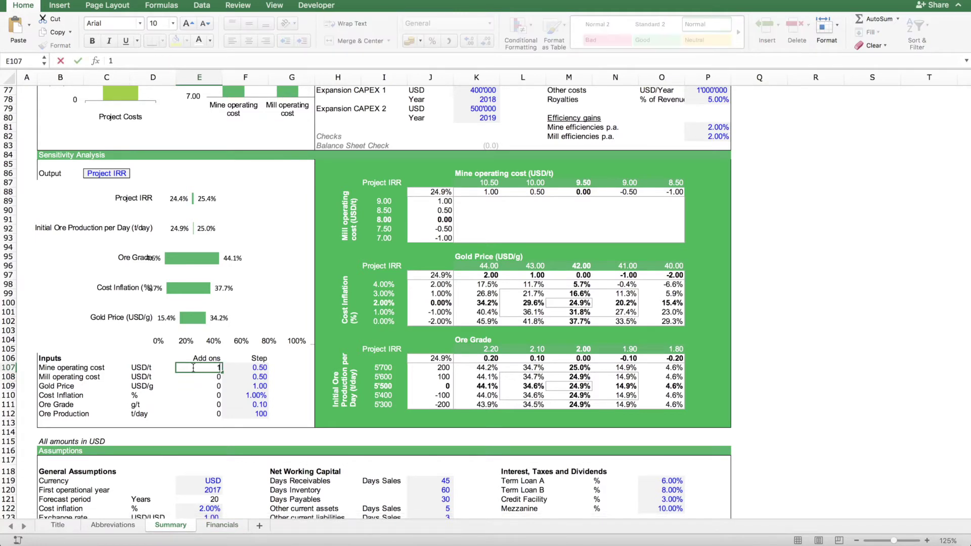
{"action": "key", "text": "Return"}
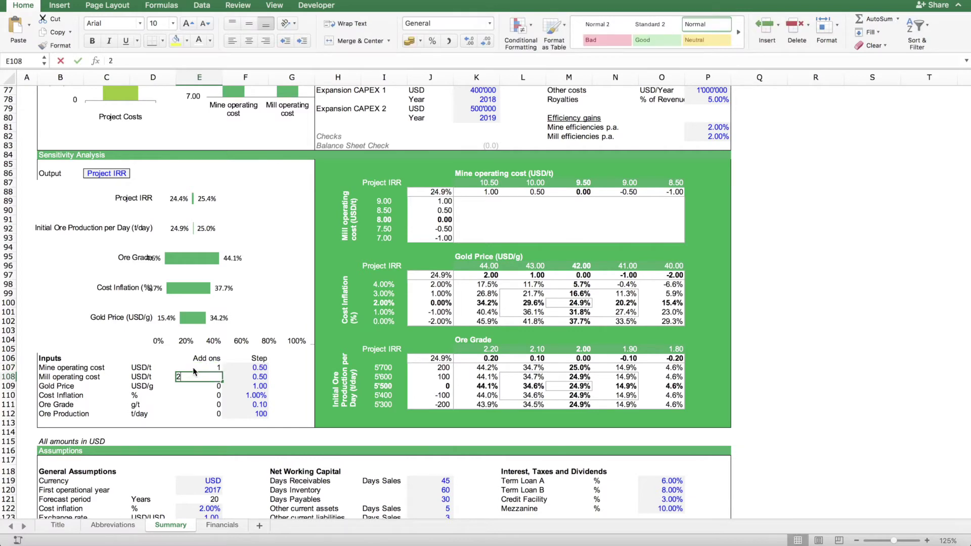
{"action": "key", "text": "Return"}
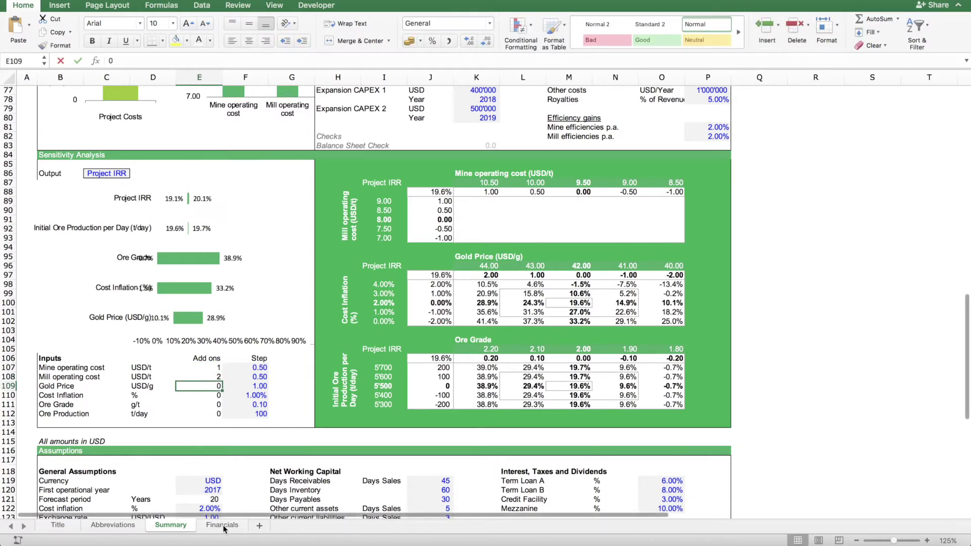
Step: Check the mine, mill and year-1 cost formulas on the Financials sheet
{"action": "left_click", "coordinate": [222, 525]}
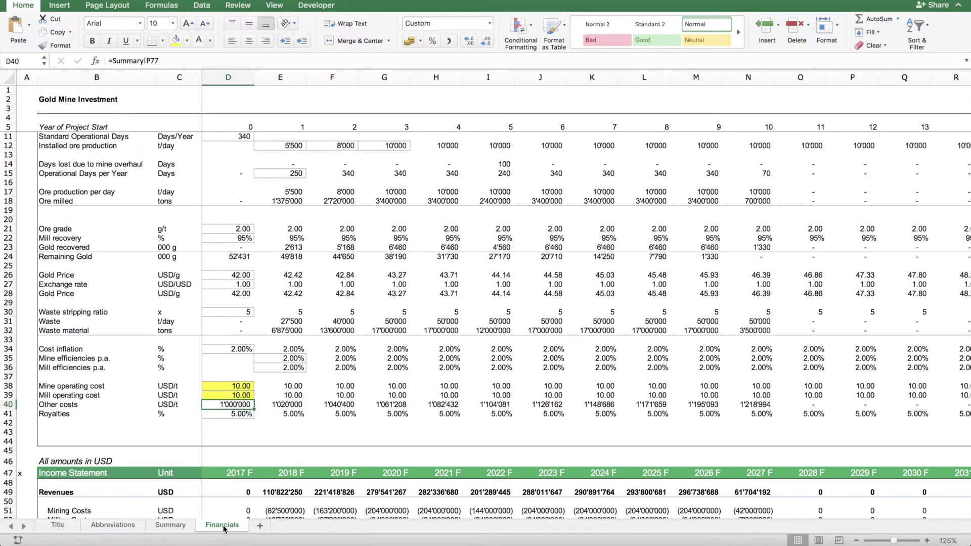
{"action": "left_click", "coordinate": [235, 395]}
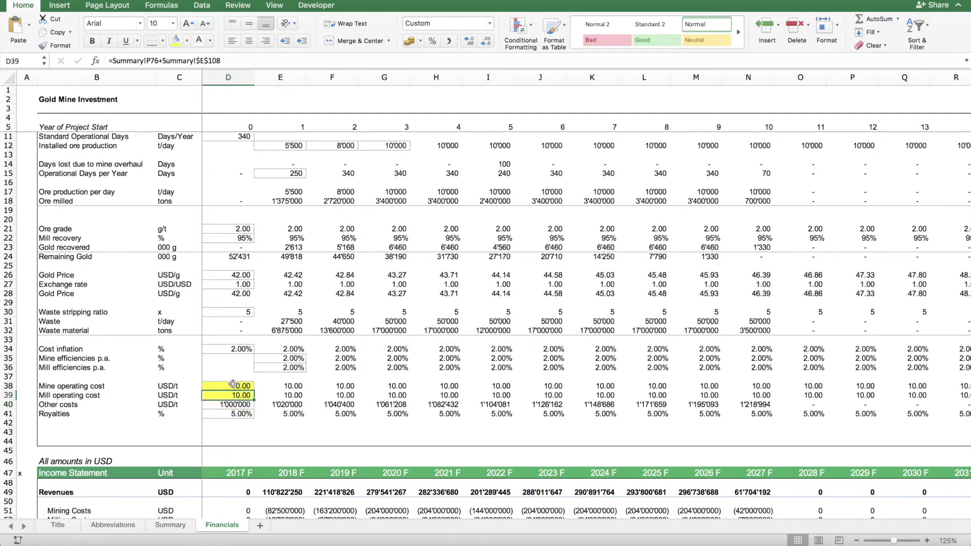
{"action": "left_click", "coordinate": [233, 385]}
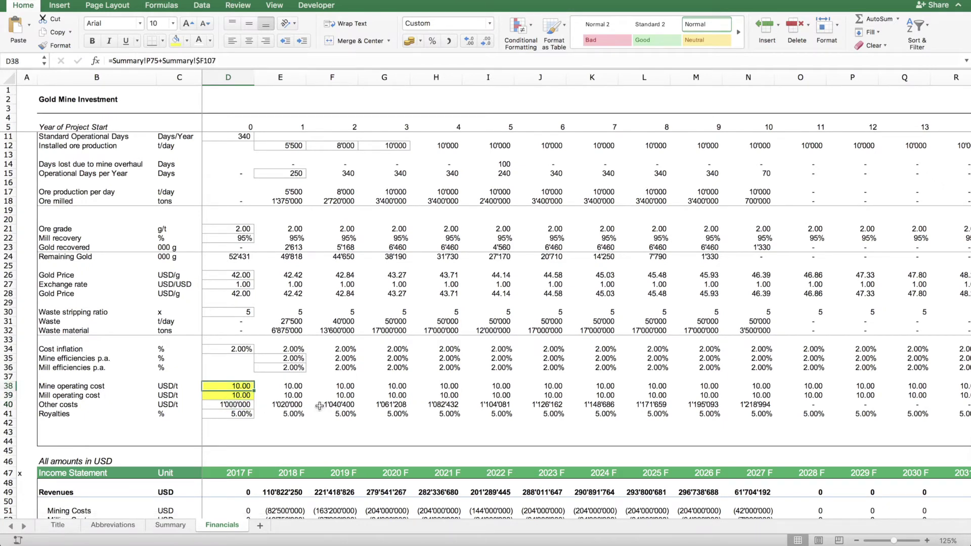
{"action": "left_click", "coordinate": [291, 388]}
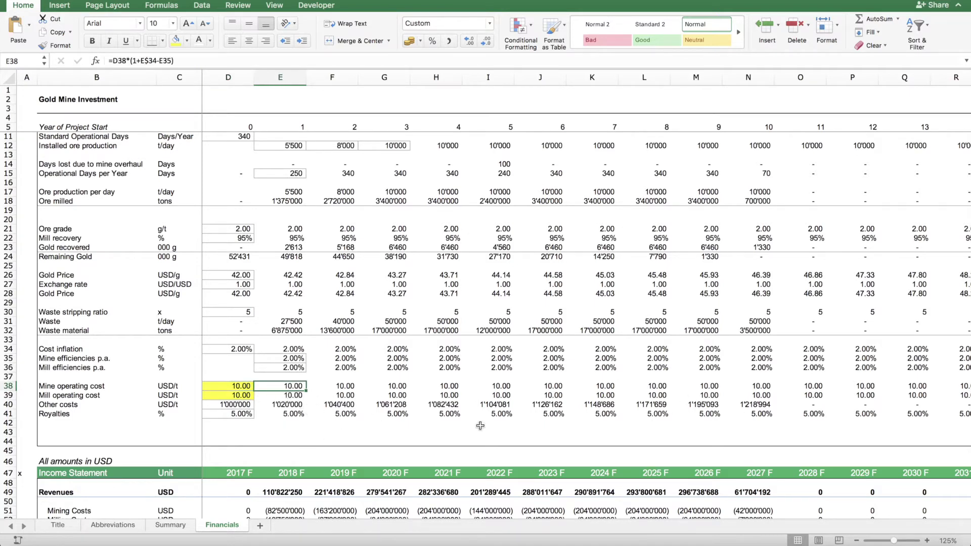
{"action": "left_click", "coordinate": [287, 405]}
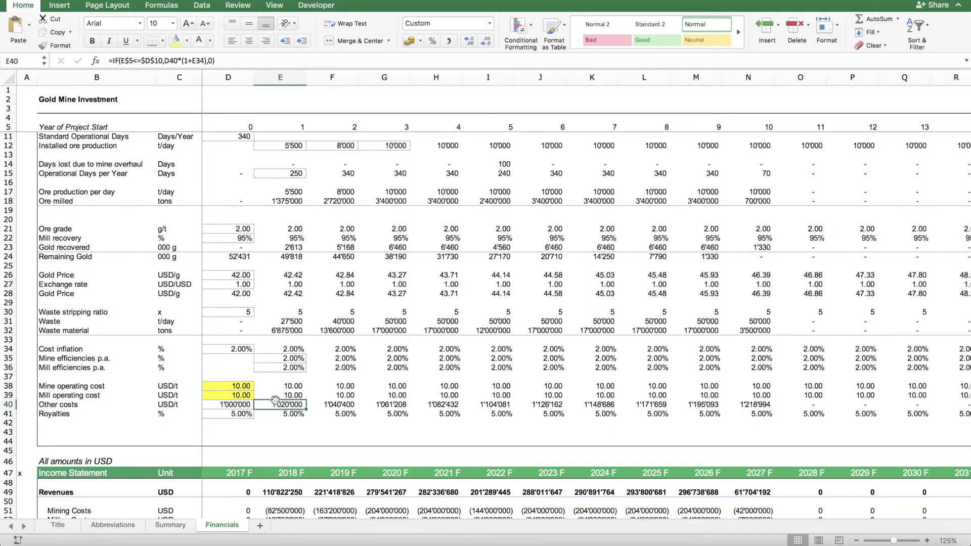
Step: Reset the mine and mill operating cost add-ons on Summary to 0
{"action": "left_click", "coordinate": [171, 525]}
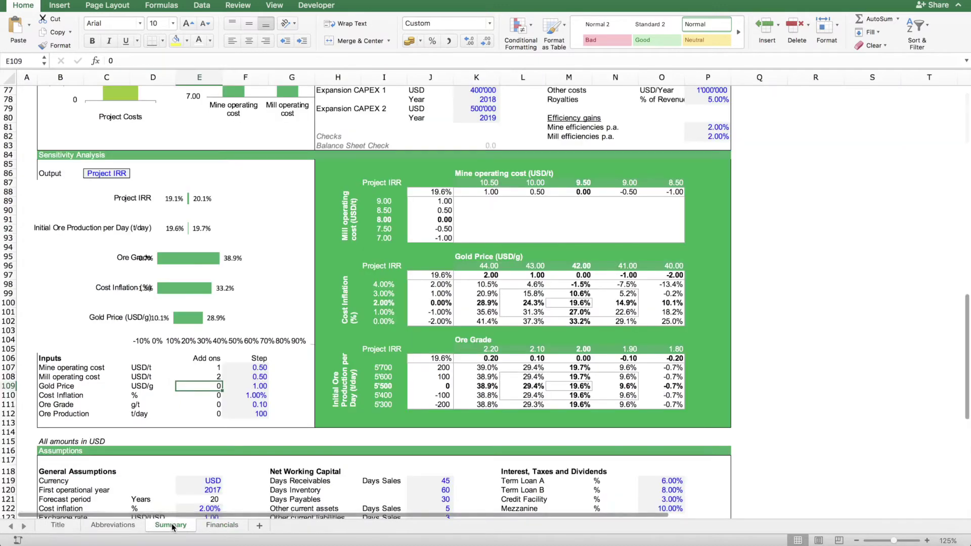
{"action": "key", "text": "Up"}
{"action": "key", "text": "Up"}
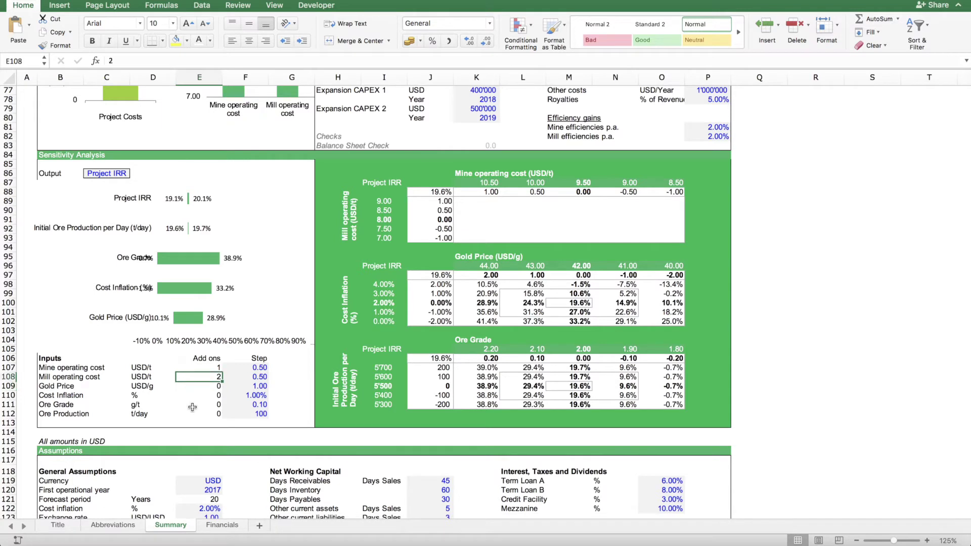
{"action": "type", "text": "0"}
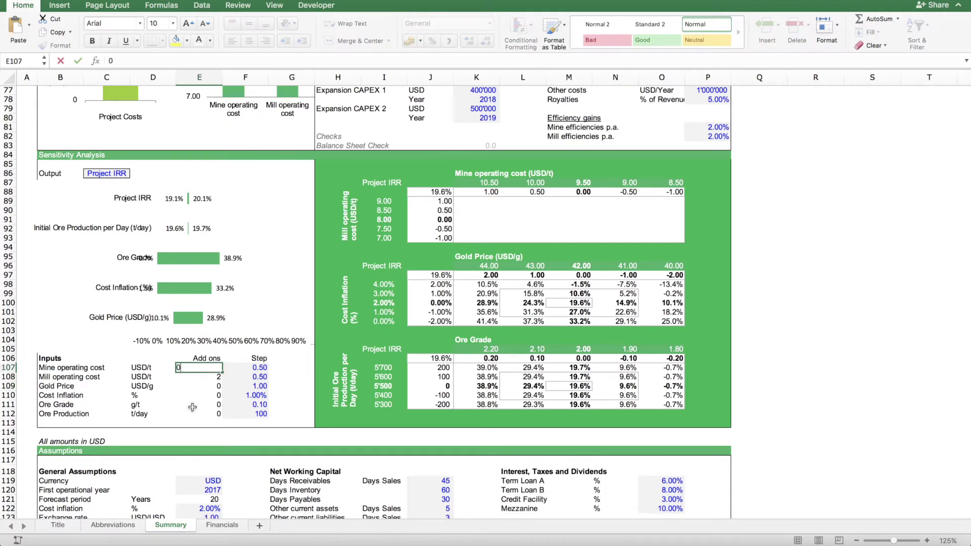
{"action": "key", "text": "Return"}
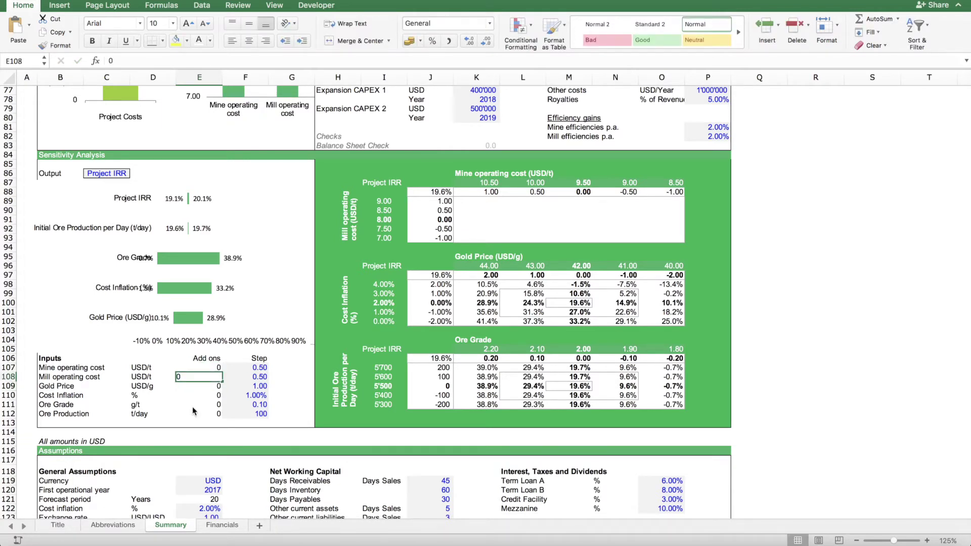
{"action": "type", "text": "0"}
{"action": "key", "text": "Return"}
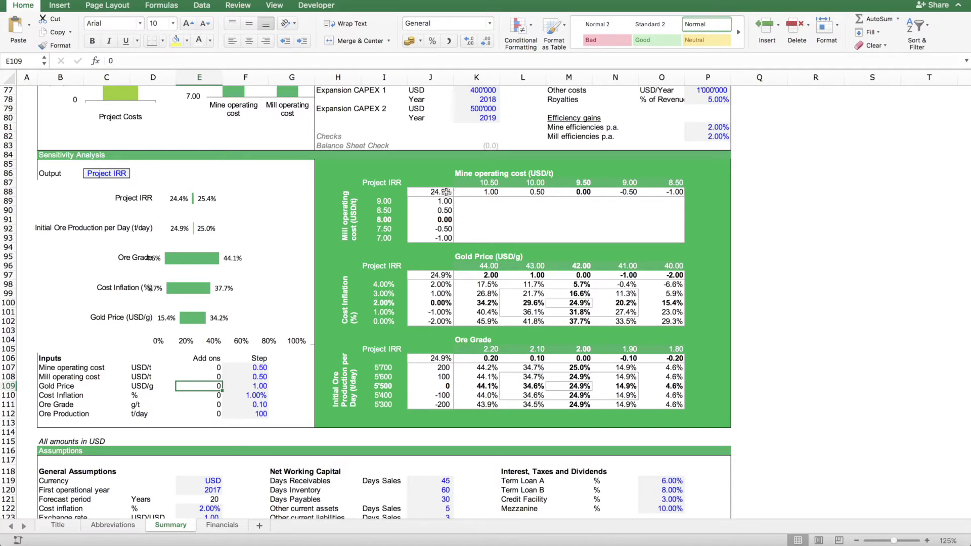
Step: Select J88:O93, from the 24.9% Project IRR corner to the last empty result cell
{"action": "scroll", "coordinate": [578, 226], "scroll_direction": "up", "scroll_amount": 6}
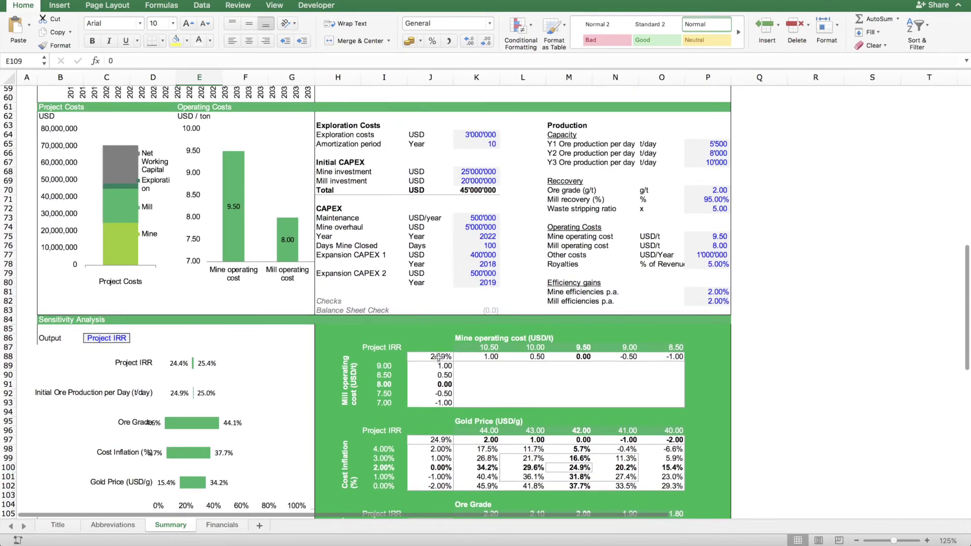
{"action": "left_click", "coordinate": [438, 360]}
{"action": "scroll", "coordinate": [524, 284], "scroll_direction": "up", "scroll_amount": 4}
{"action": "scroll", "coordinate": [525, 284], "scroll_direction": "up", "scroll_amount": 1}
{"action": "scroll", "coordinate": [521, 298], "scroll_direction": "down", "scroll_amount": 5}
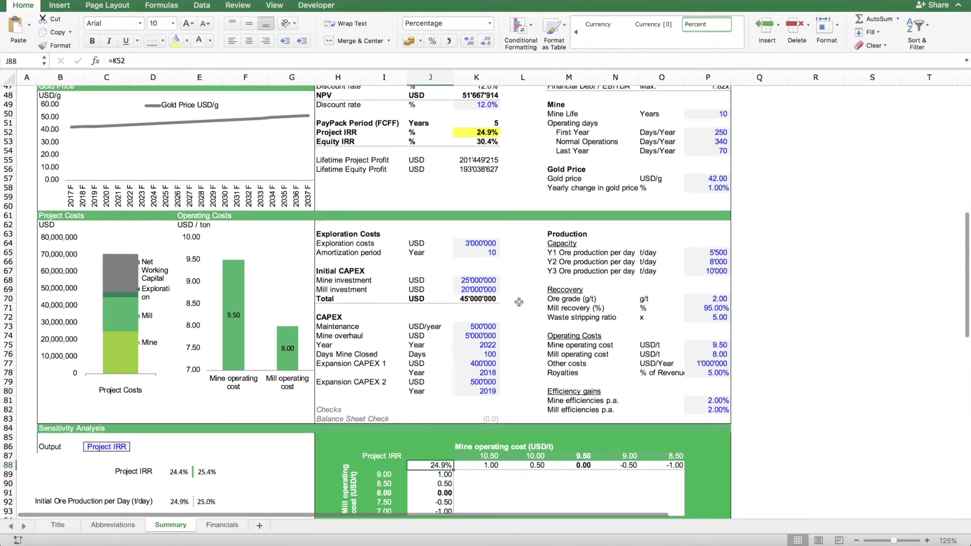
{"action": "scroll", "coordinate": [496, 293], "scroll_direction": "down", "scroll_amount": 4}
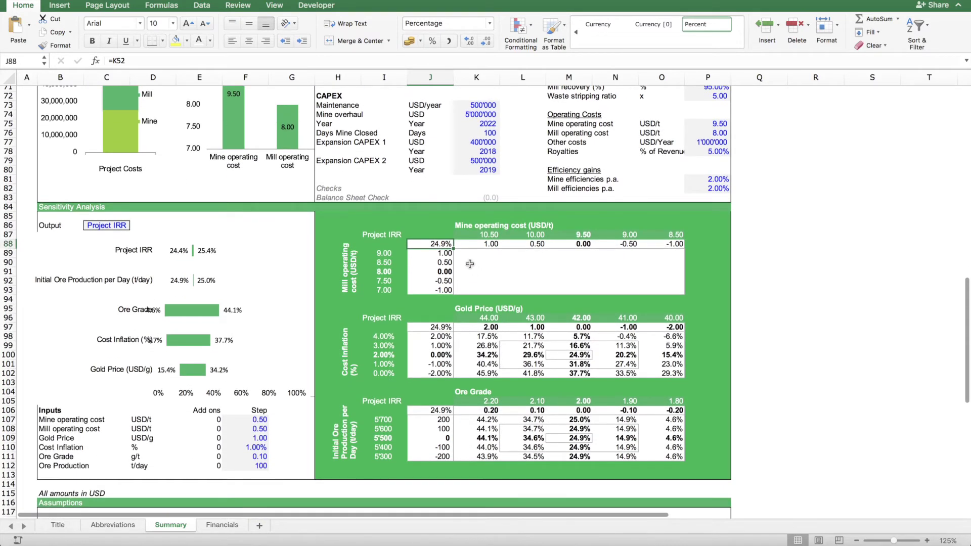
{"action": "left_click", "coordinate": [679, 292], "text": "shift"}
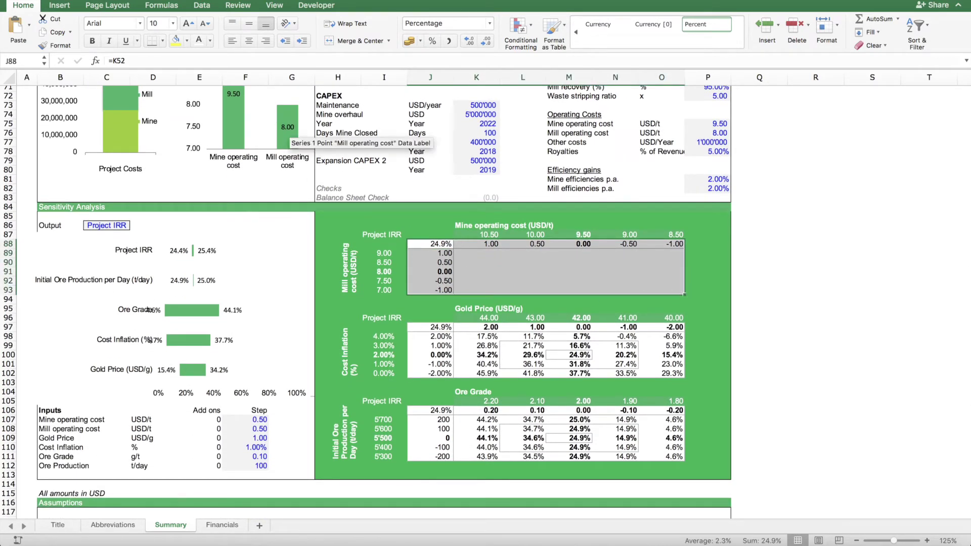
{"action": "left_click", "coordinate": [250, 0]}
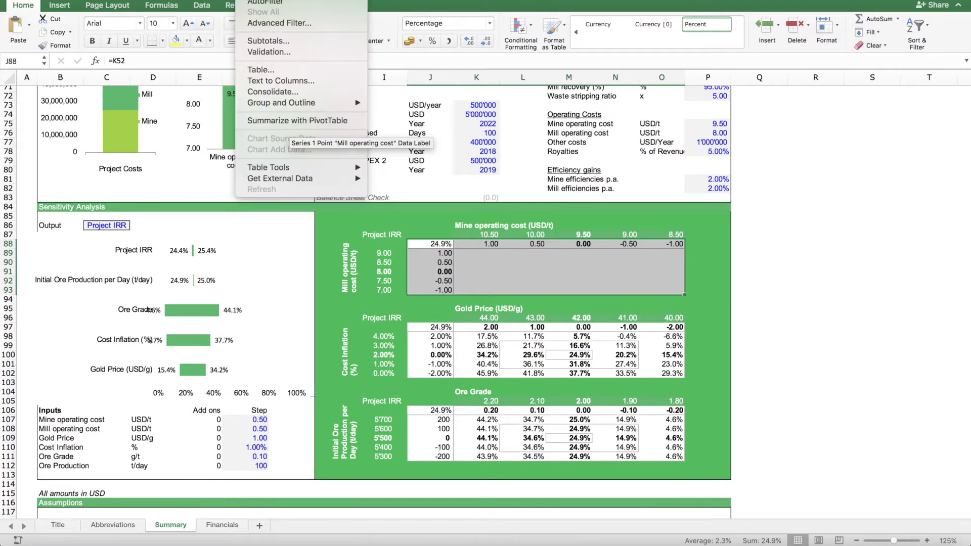
Step: Create the IRR data table with row input $E$107 (mine add-on) and column input $E$108 (mill add-on)
{"action": "left_click", "coordinate": [261, 71]}
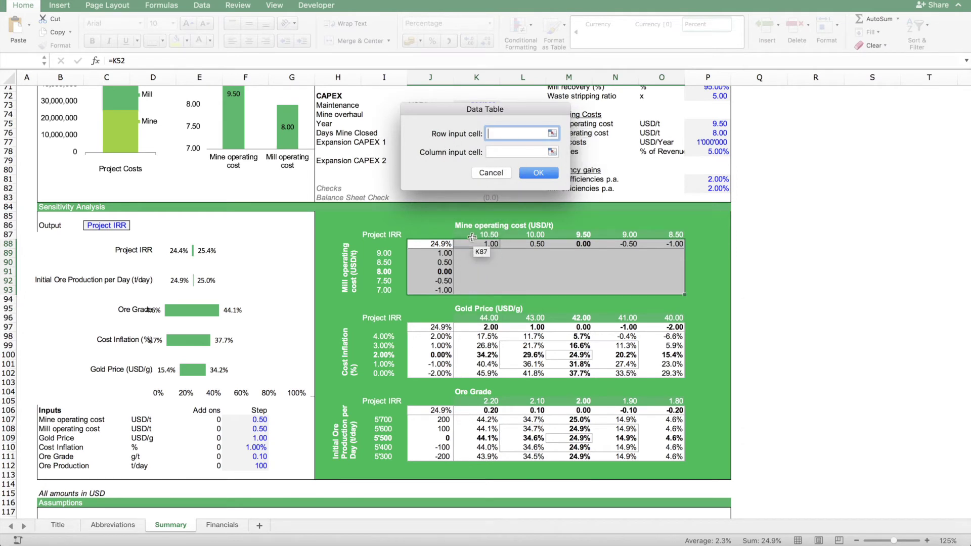
{"action": "left_click", "coordinate": [582, 243]}
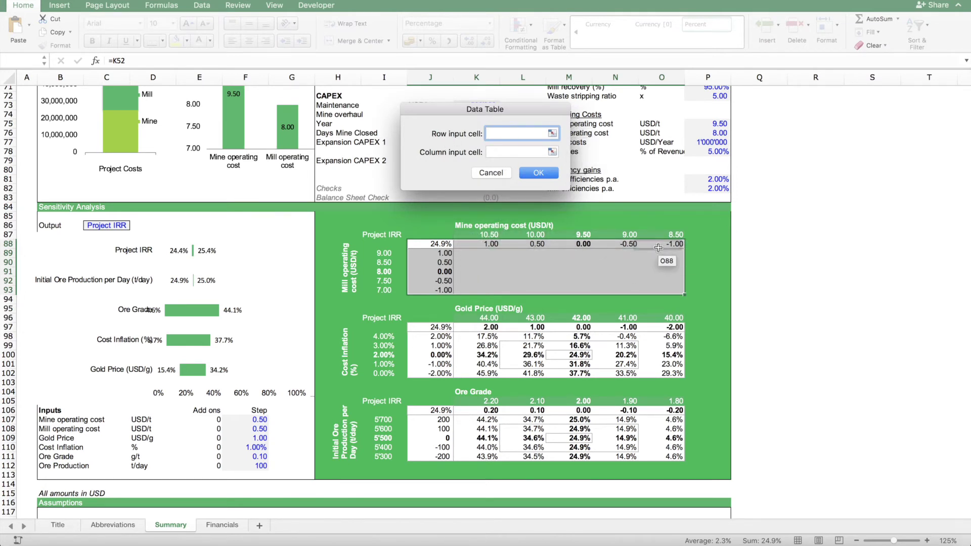
{"action": "left_click", "coordinate": [552, 133]}
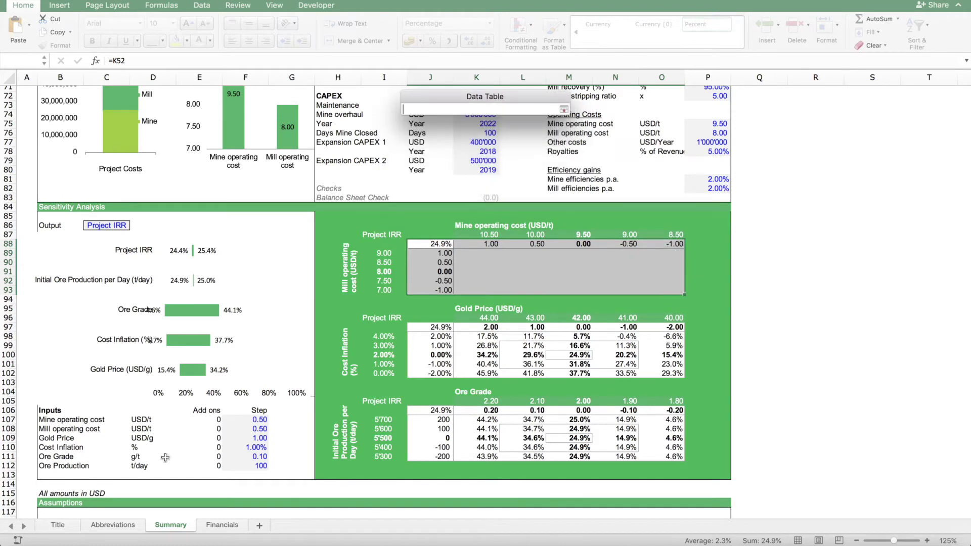
{"action": "left_click", "coordinate": [215, 418]}
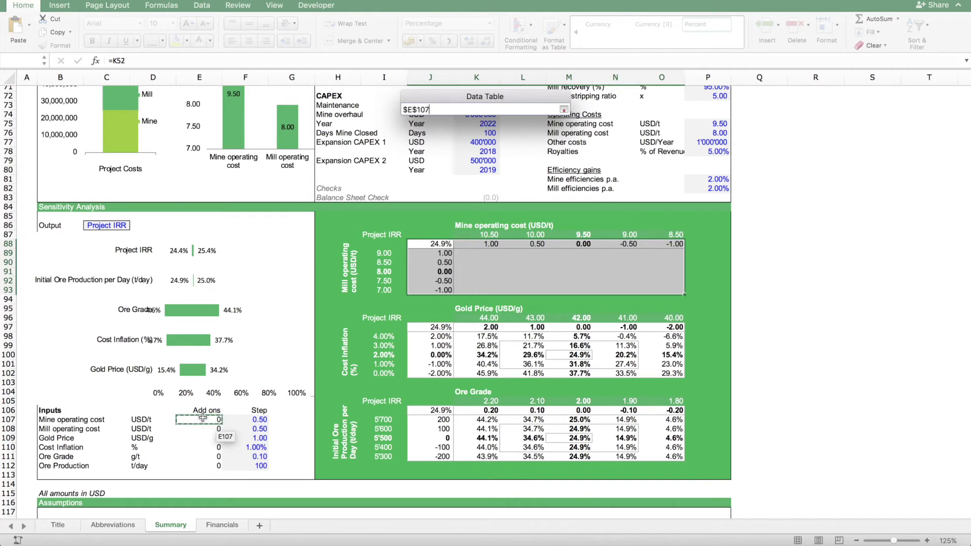
{"action": "left_click", "coordinate": [563, 110]}
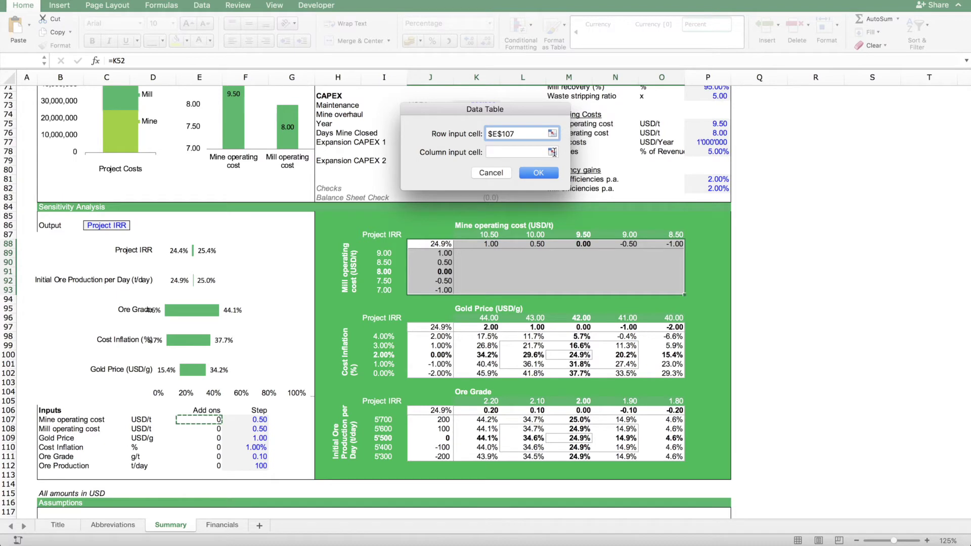
{"action": "left_click", "coordinate": [553, 153]}
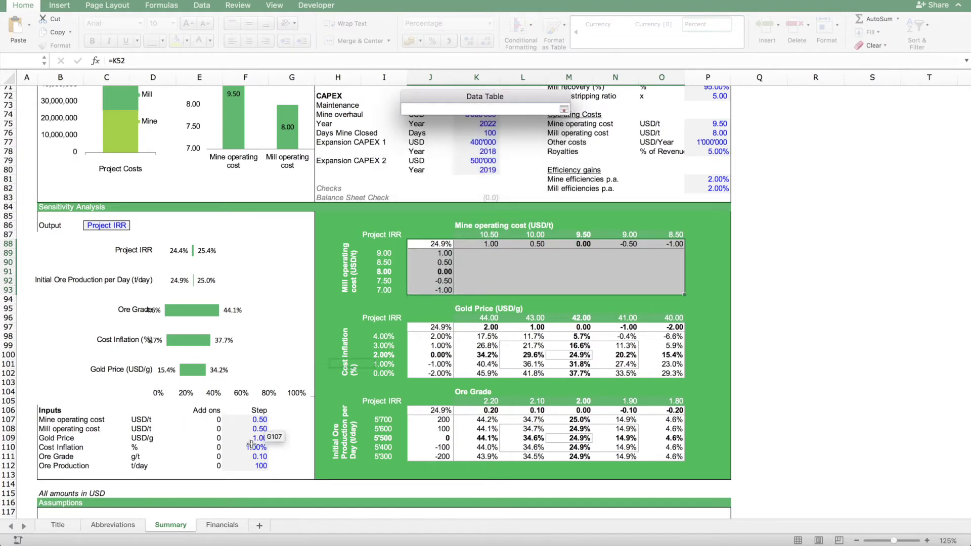
{"action": "left_click", "coordinate": [207, 426]}
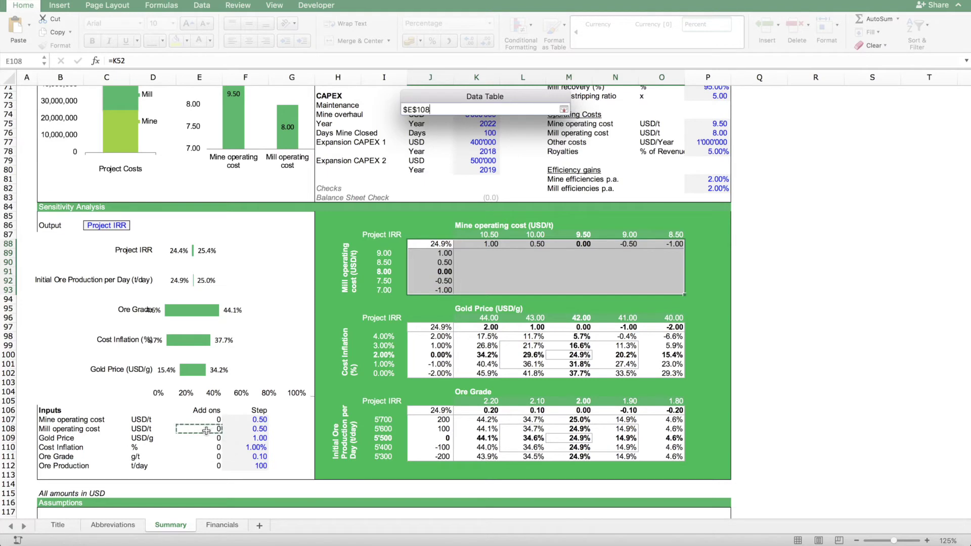
{"action": "left_click", "coordinate": [563, 110]}
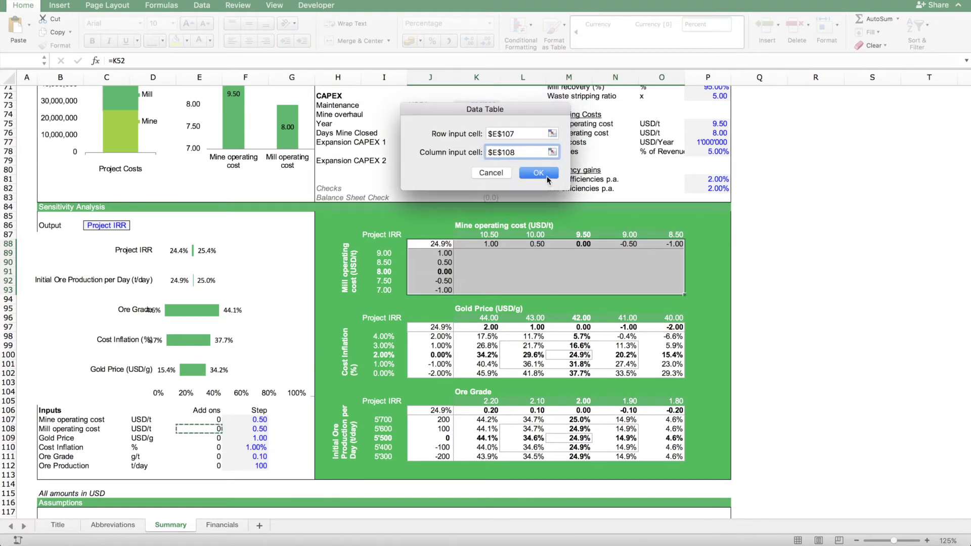
{"action": "left_click", "coordinate": [548, 178]}
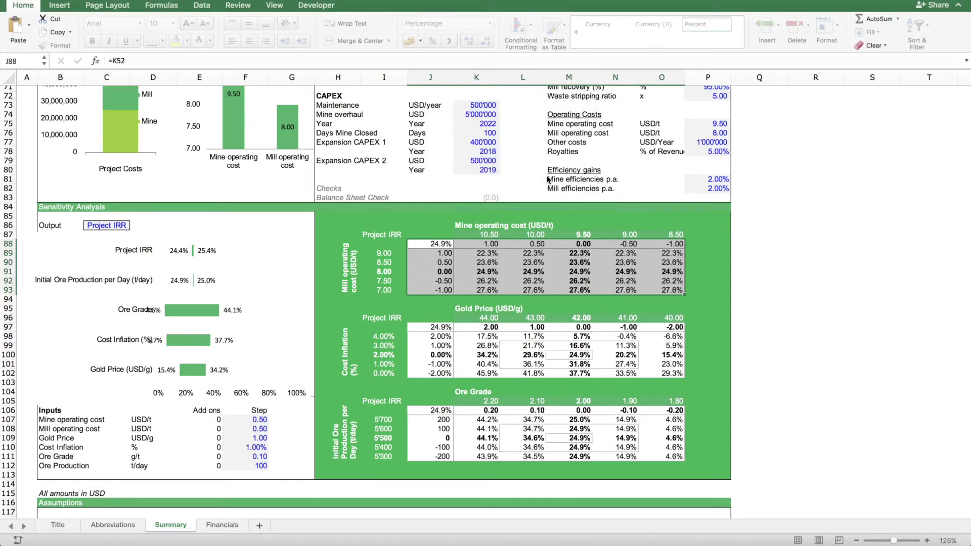
{"action": "left_click", "coordinate": [558, 268]}
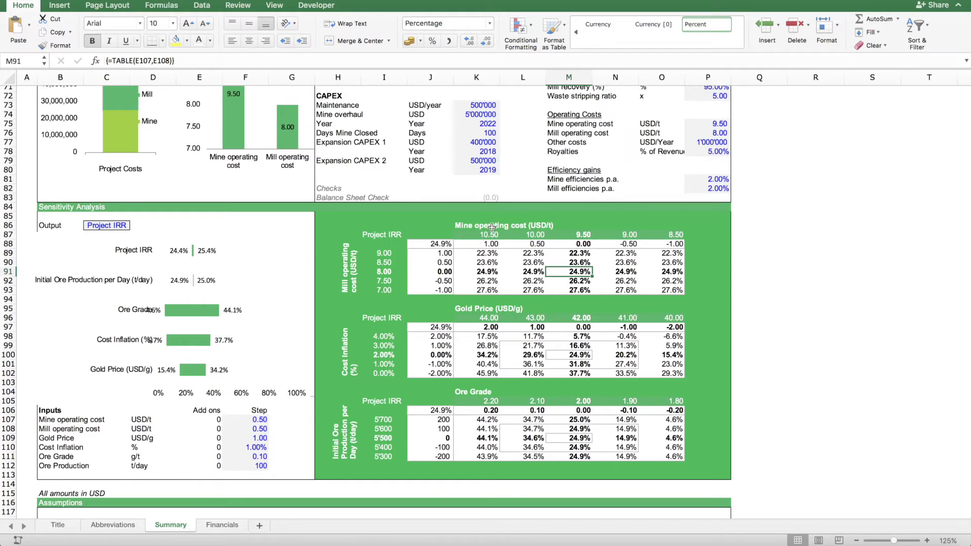
{"action": "left_click", "coordinate": [484, 275]}
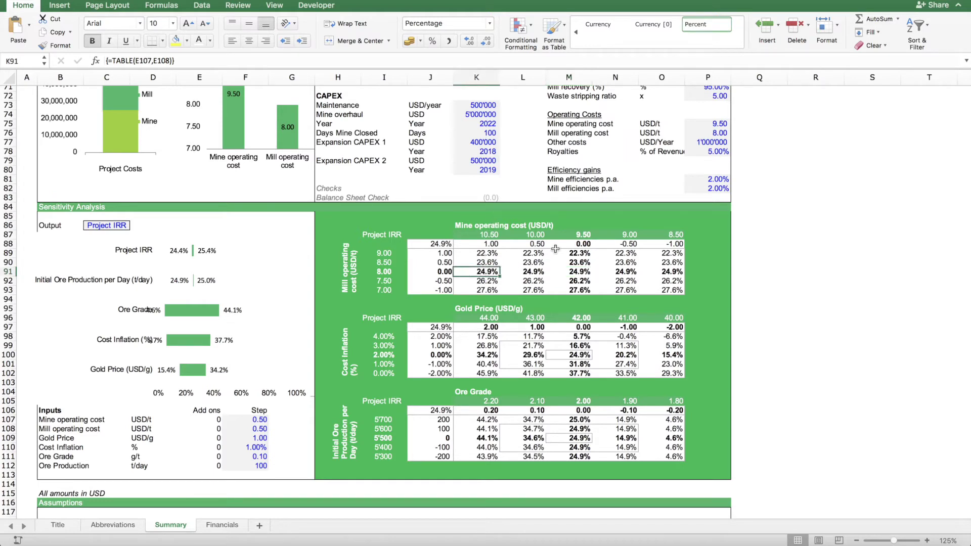
{"action": "left_click", "coordinate": [569, 272]}
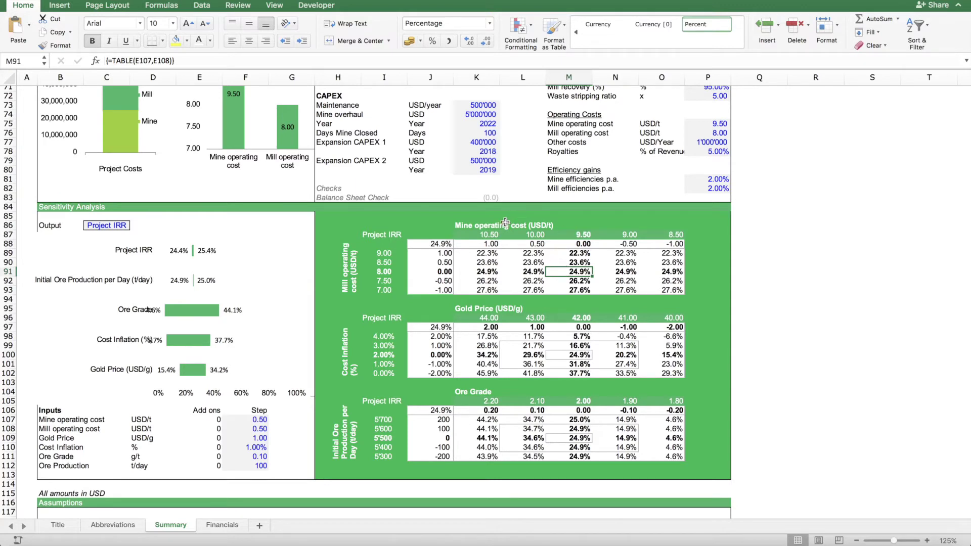
{"action": "left_click", "coordinate": [612, 272]}
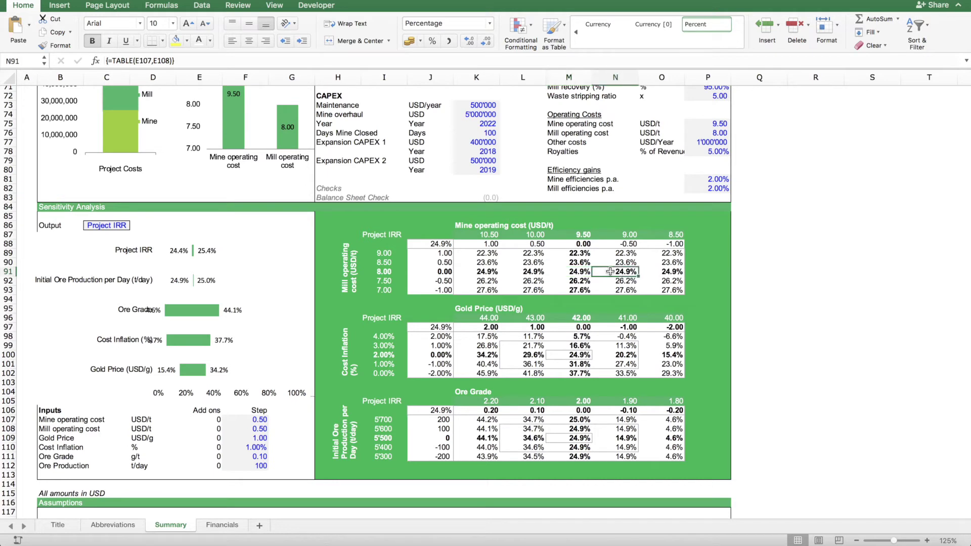
{"action": "left_click", "coordinate": [662, 272]}
{"action": "left_click", "coordinate": [584, 272]}
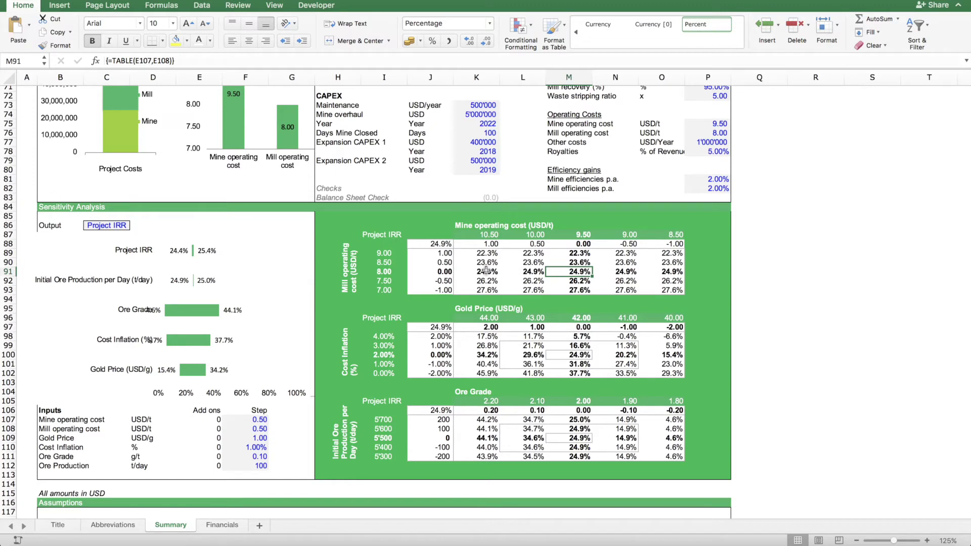
{"action": "left_click_drag", "start_coordinate": [486, 271], "coordinate": [673, 274]}
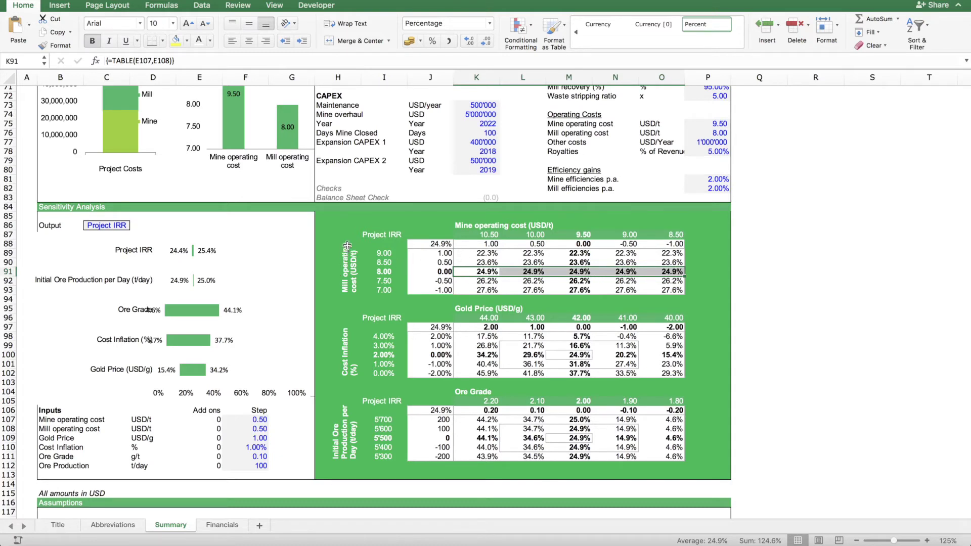
{"action": "left_click", "coordinate": [588, 254]}
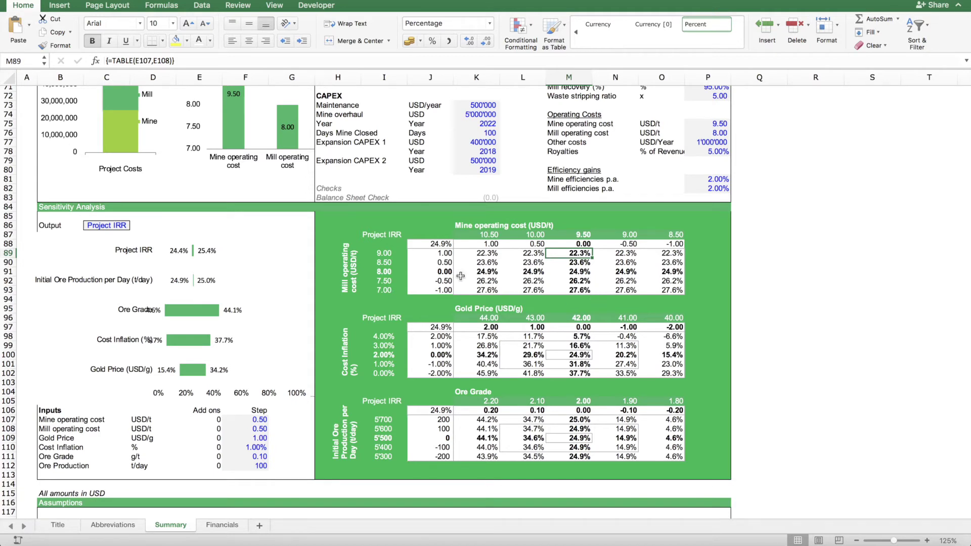
{"action": "left_click", "coordinate": [487, 269]}
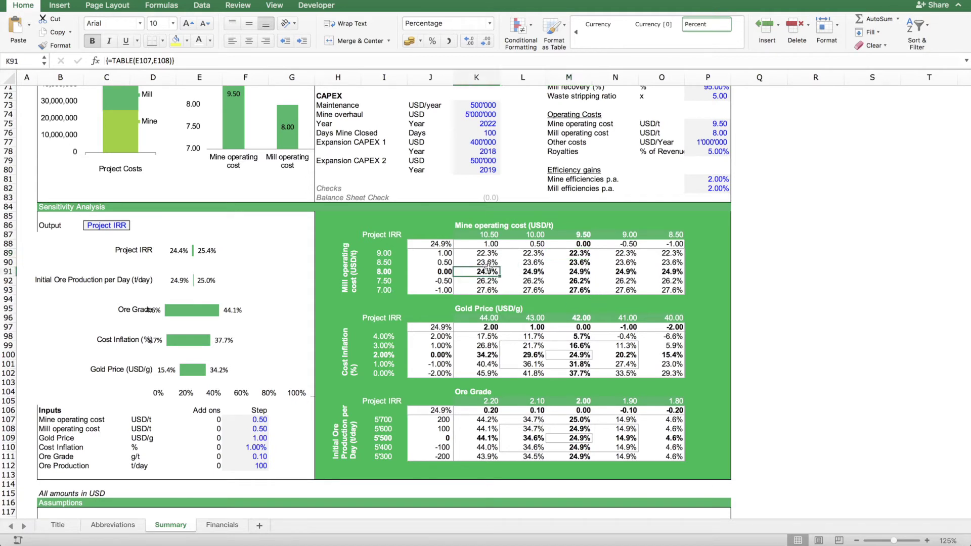
{"action": "left_click", "coordinate": [207, 411]}
{"action": "left_click", "coordinate": [208, 422]}
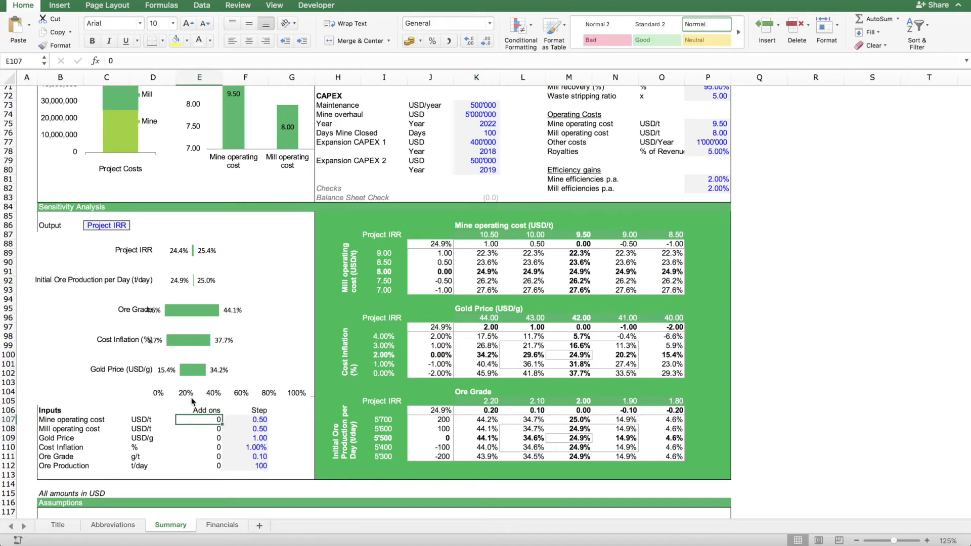
{"action": "left_click", "coordinate": [207, 0]}
{"action": "mouse_move", "coordinate": [243, 0]}
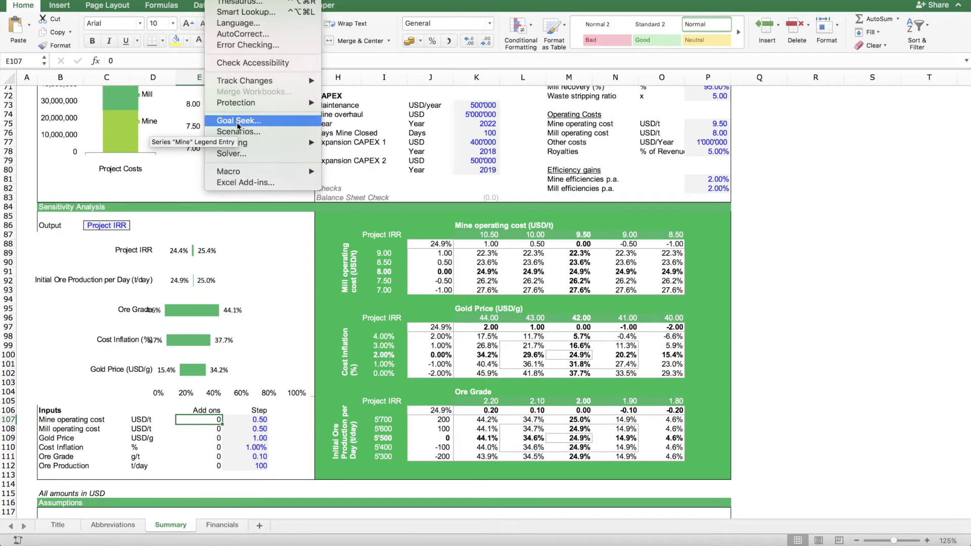
{"action": "mouse_move", "coordinate": [260, 144]}
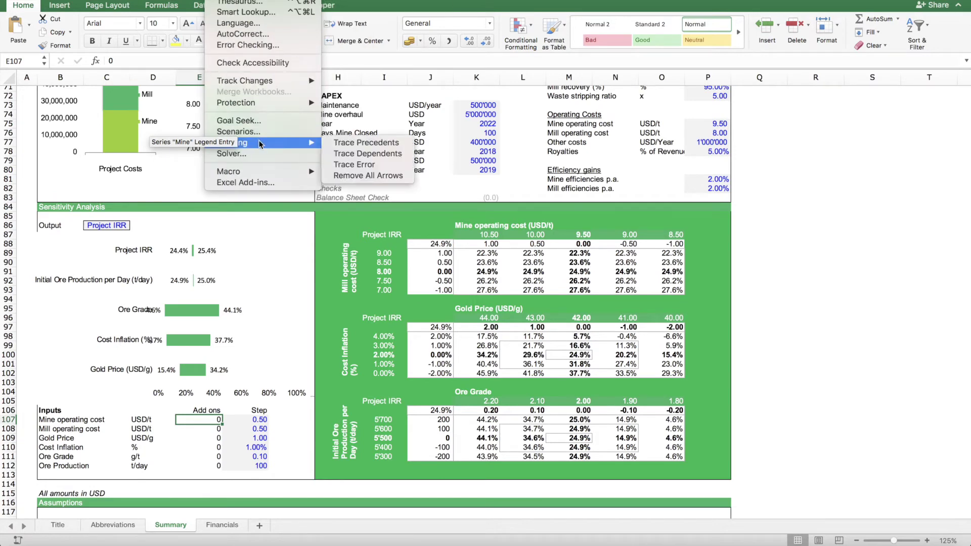
{"action": "left_click", "coordinate": [368, 154]}
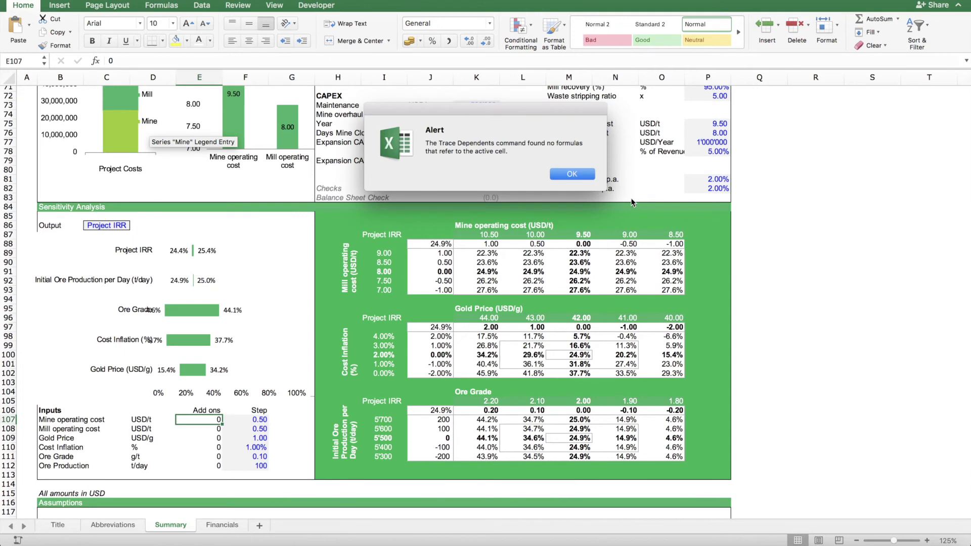
{"action": "left_click", "coordinate": [572, 174]}
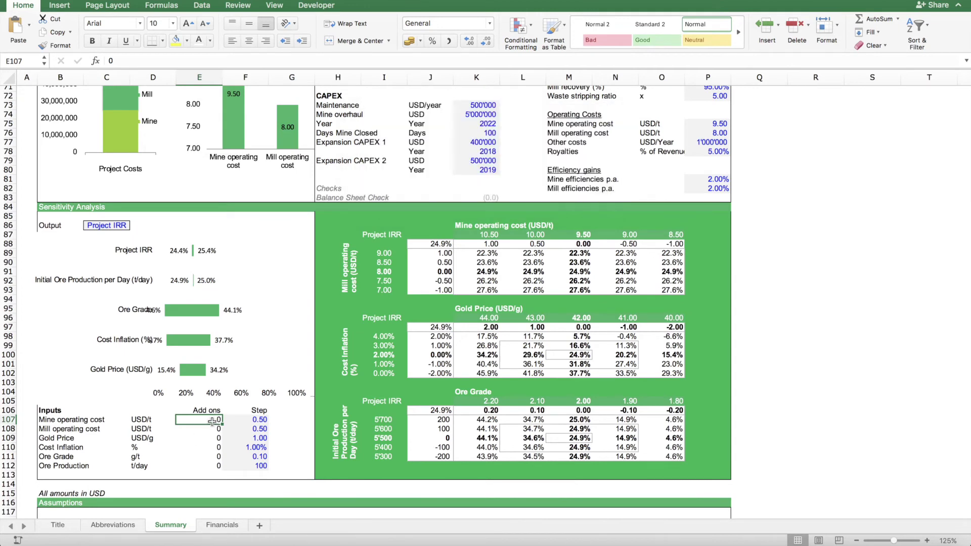
Step: On Financials, clear the old Summary!$F107 formula from mine operating cost cell D38
{"action": "left_click", "coordinate": [232, 526]}
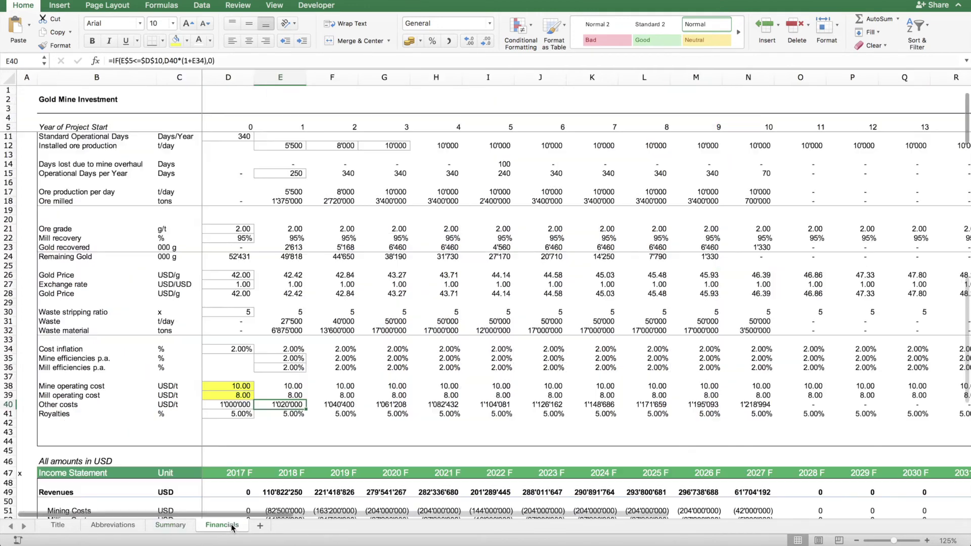
{"action": "left_click", "coordinate": [240, 388]}
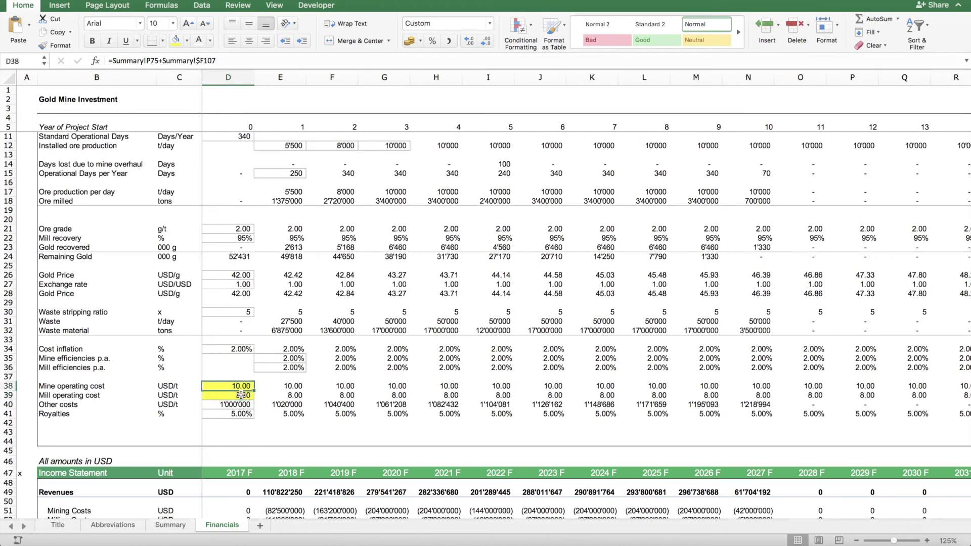
{"action": "left_click_drag", "start_coordinate": [162, 61], "coordinate": [216, 61]}
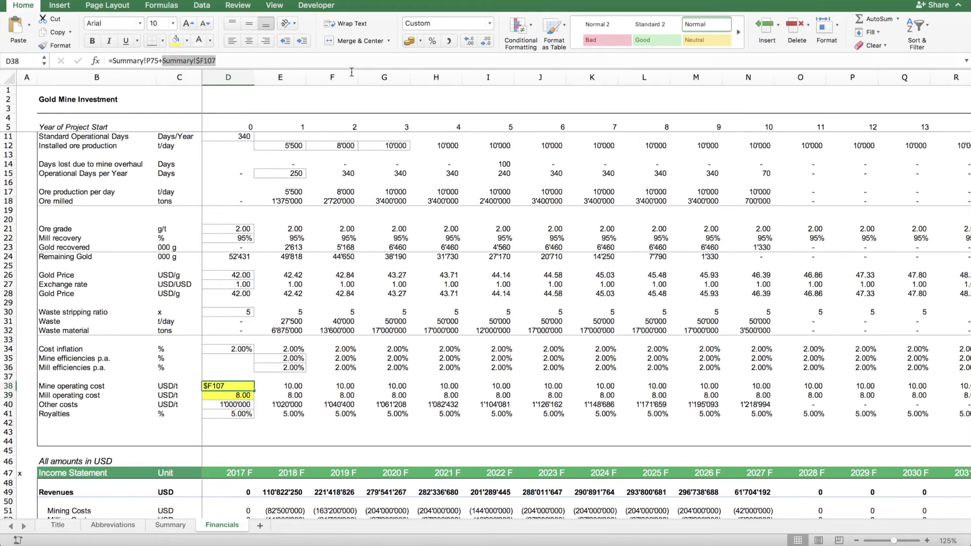
{"action": "key", "text": "BackSpace"}
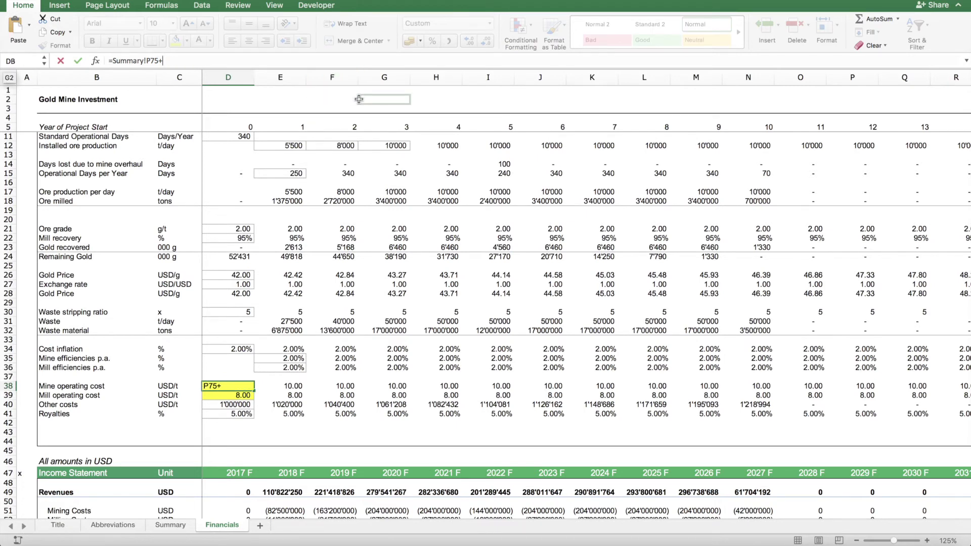
{"action": "key", "text": "Escape"}
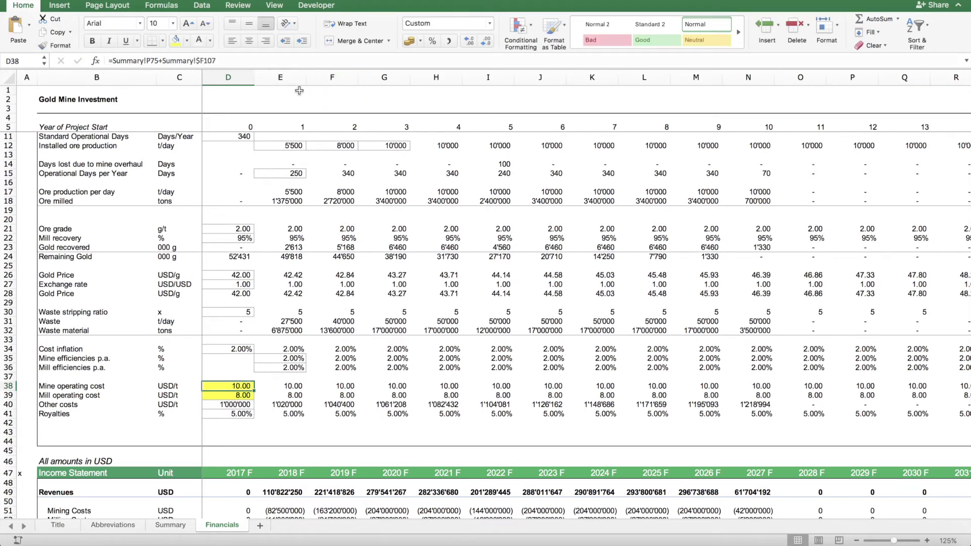
{"action": "left_click_drag", "start_coordinate": [163, 61], "coordinate": [216, 61]}
{"action": "key", "text": "BackSpace"}
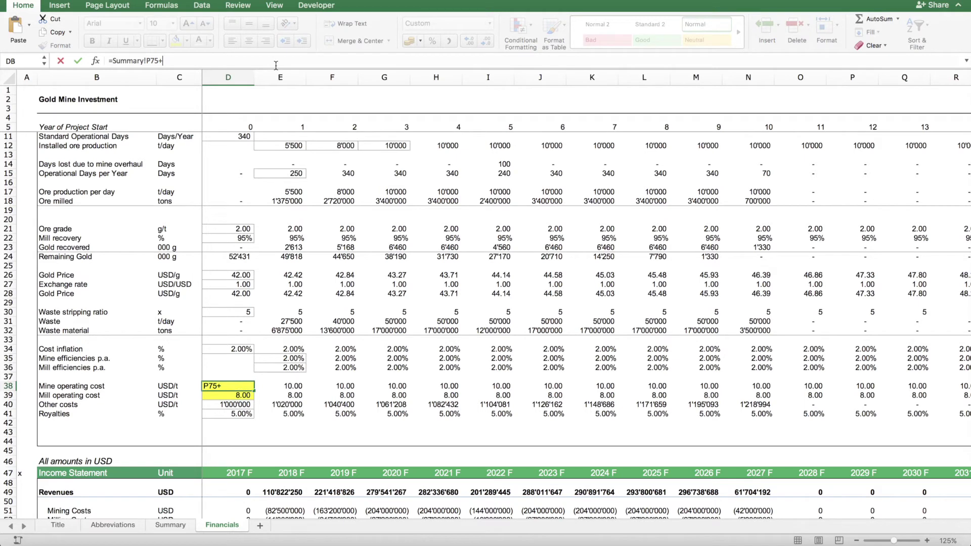
{"action": "key", "text": "BackSpace"}
{"action": "key", "text": "BackSpace"}
{"action": "left_click", "coordinate": [112, 60]}
{"action": "key", "text": "shift+End"}
{"action": "key", "text": "BackSpace"}
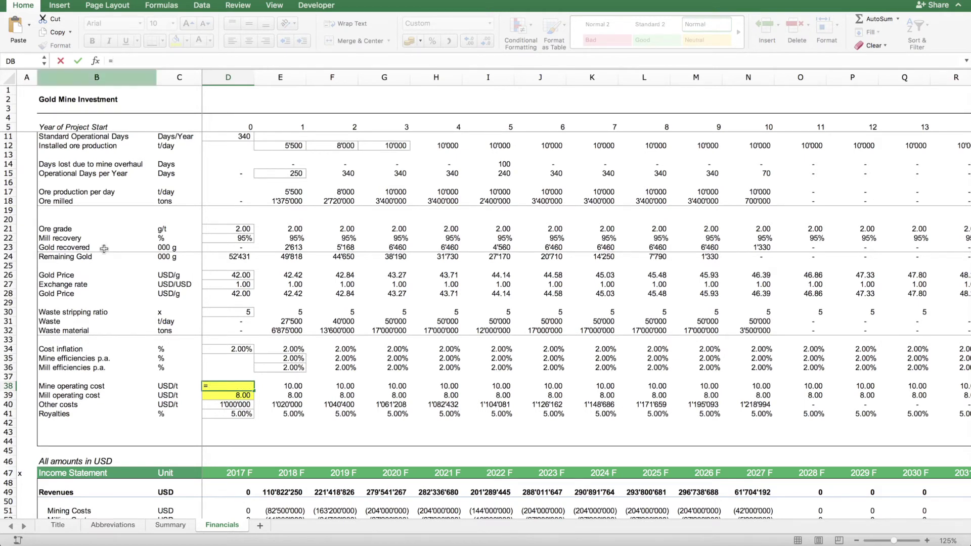
Step: Set D38 to =Summary!P75+Summary!E107, check the mine and mill cost formulas, return to Summary
{"action": "left_click", "coordinate": [170, 525]}
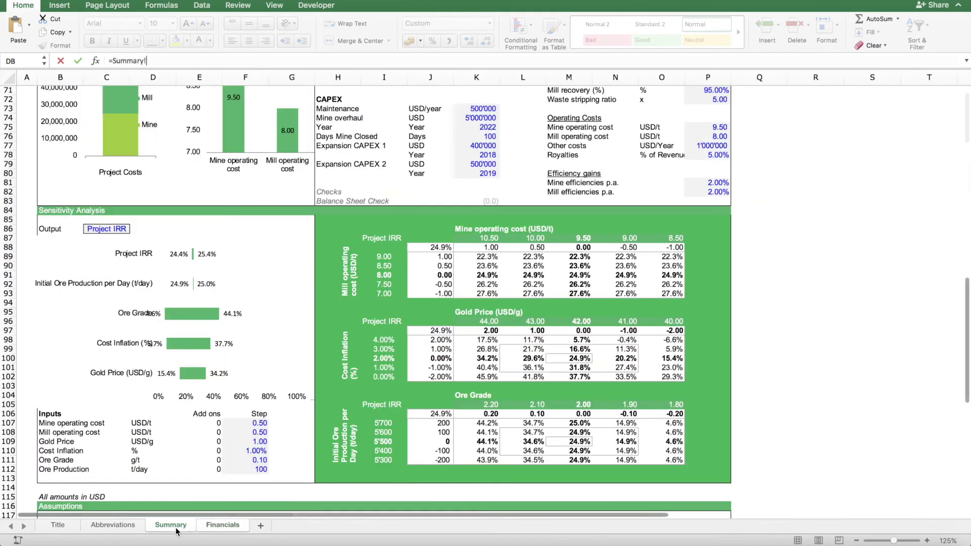
{"action": "scroll", "coordinate": [601, 194], "scroll_direction": "up", "scroll_amount": 6}
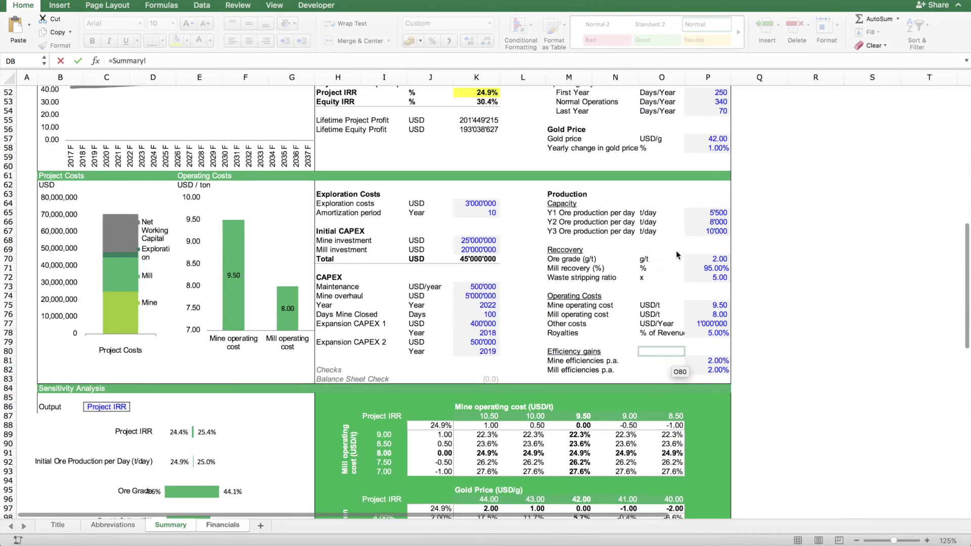
{"action": "left_click", "coordinate": [718, 303]}
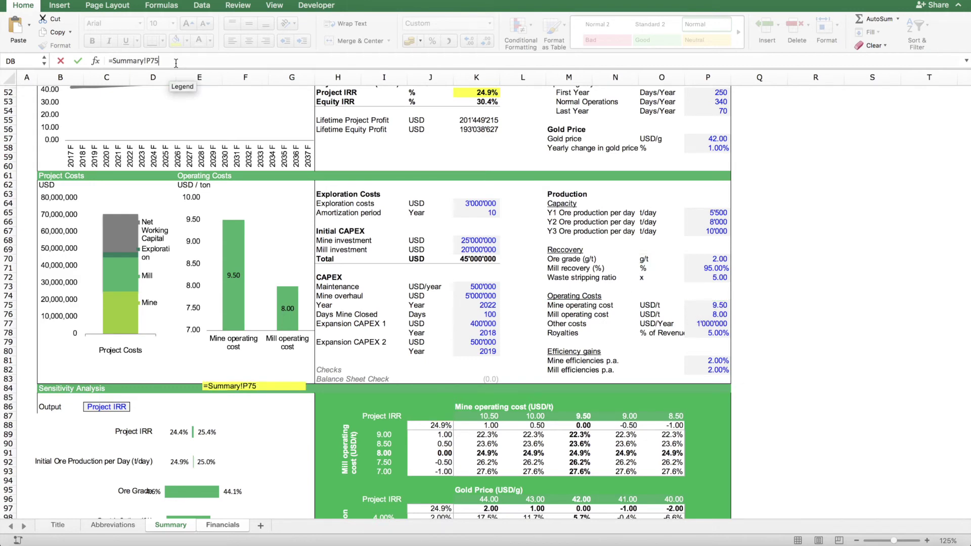
{"action": "scroll", "coordinate": [152, 258], "scroll_direction": "down", "scroll_amount": 10}
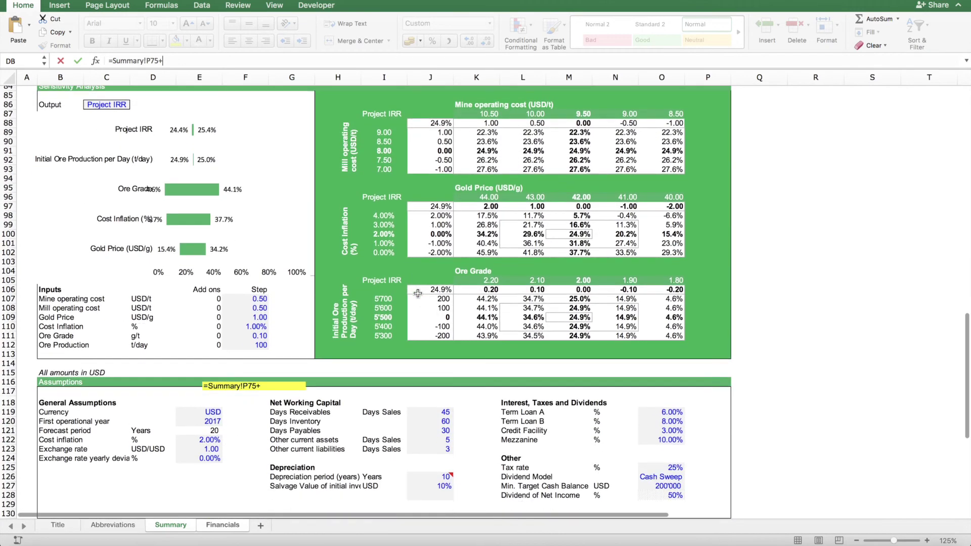
{"action": "left_click", "coordinate": [216, 299]}
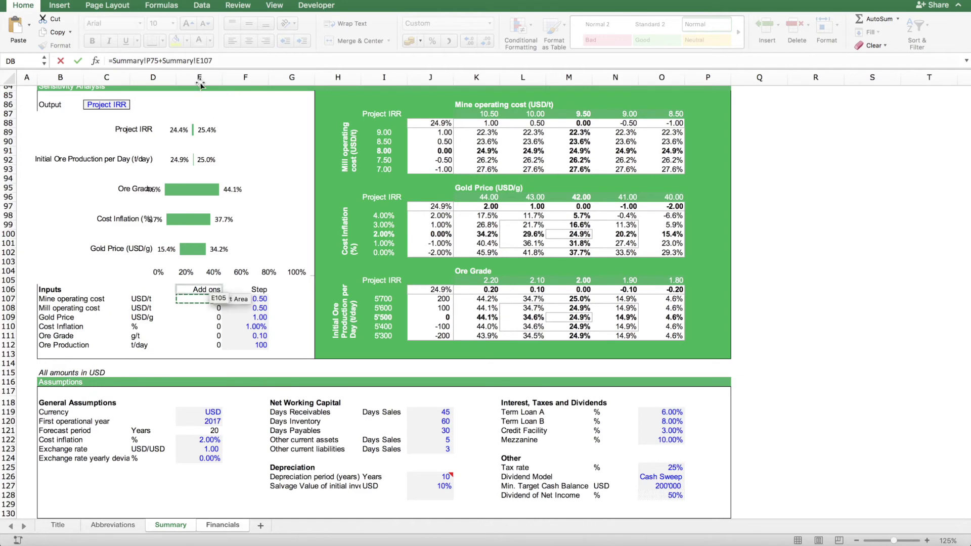
{"action": "left_click", "coordinate": [197, 60]}
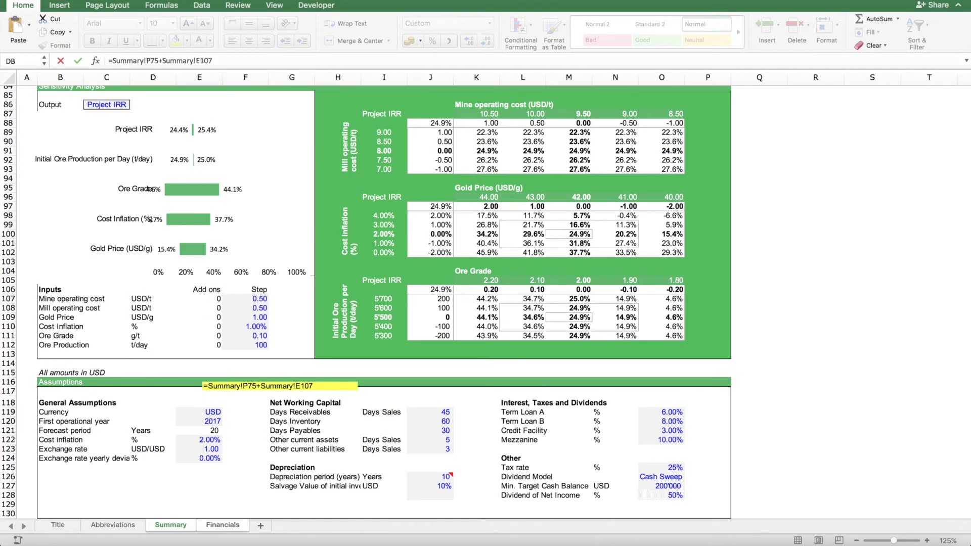
{"action": "key", "text": "Return"}
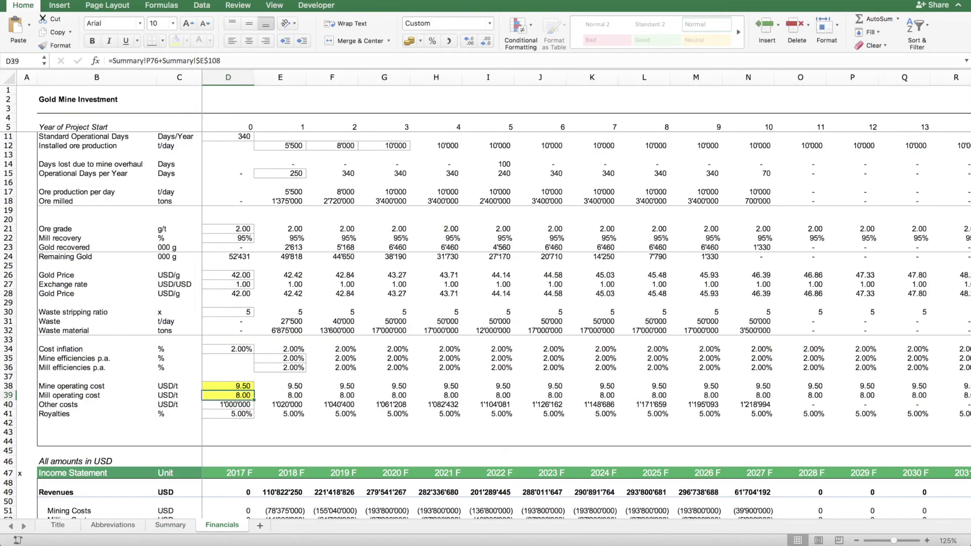
{"action": "left_click", "coordinate": [233, 385]}
{"action": "left_click", "coordinate": [236, 399]}
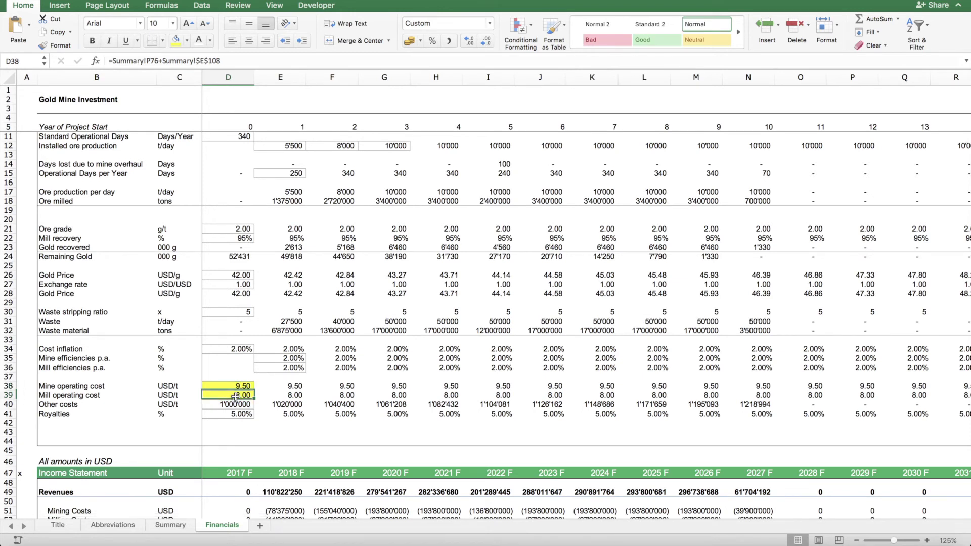
{"action": "left_click", "coordinate": [182, 523]}
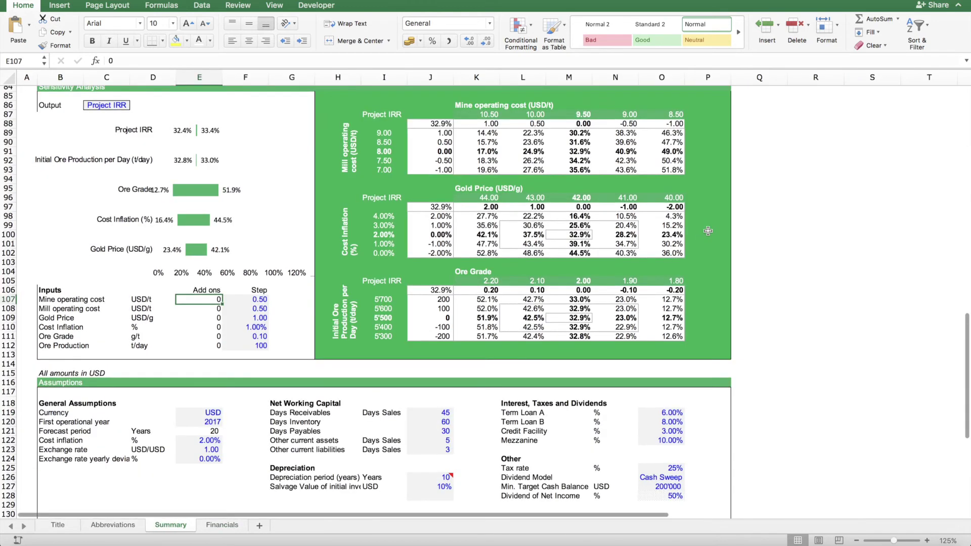
Step: Change Financials D39 to =Summary!P76+Summary!E$108, then return to Summary and select E108
{"action": "scroll", "coordinate": [631, 304], "scroll_direction": "up", "scroll_amount": 7}
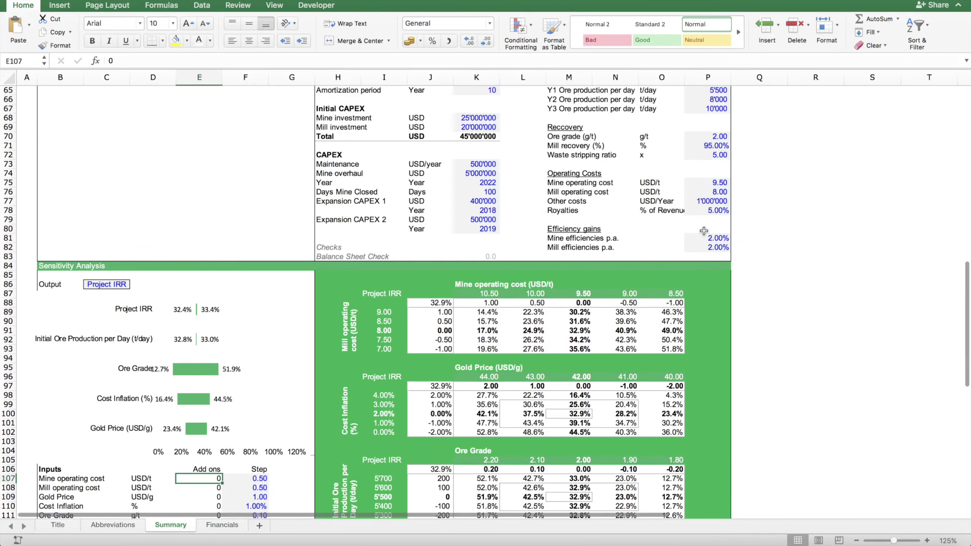
{"action": "left_click", "coordinate": [711, 193]}
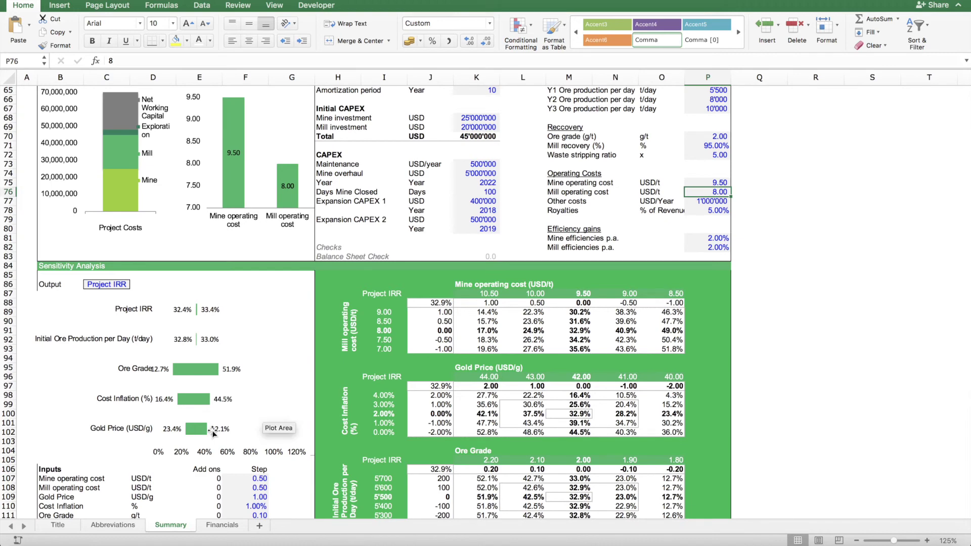
{"action": "left_click", "coordinate": [221, 526]}
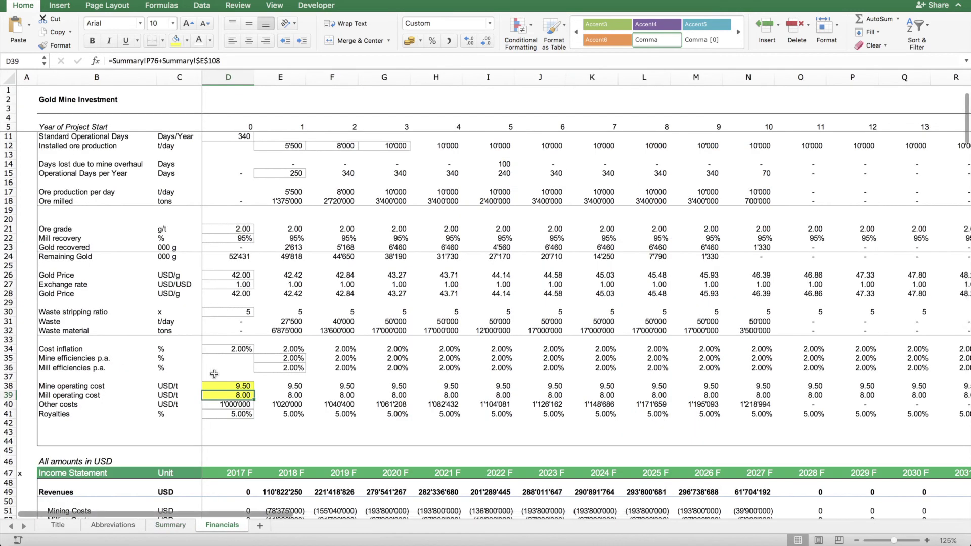
{"action": "left_click", "coordinate": [201, 64]}
{"action": "key", "text": "BackSpace"}
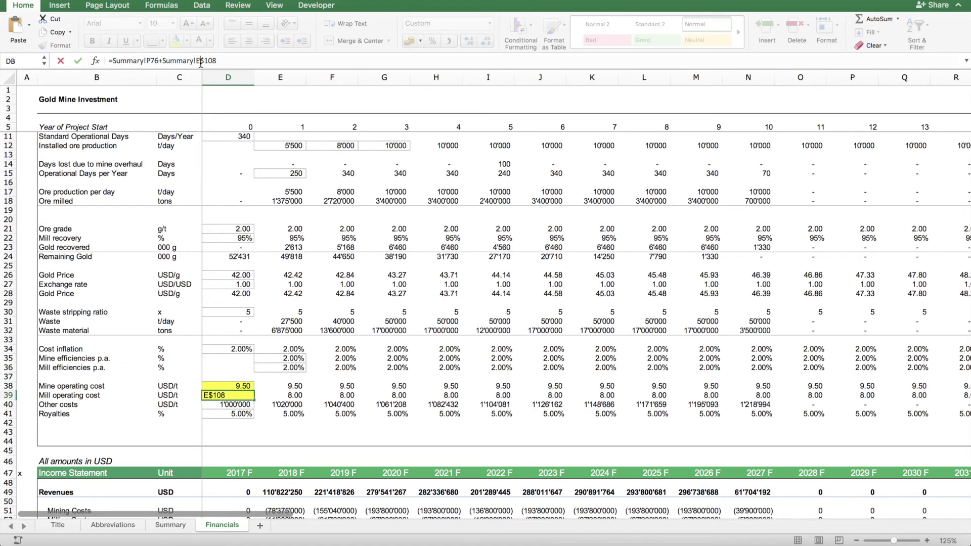
{"action": "key", "text": "Return"}
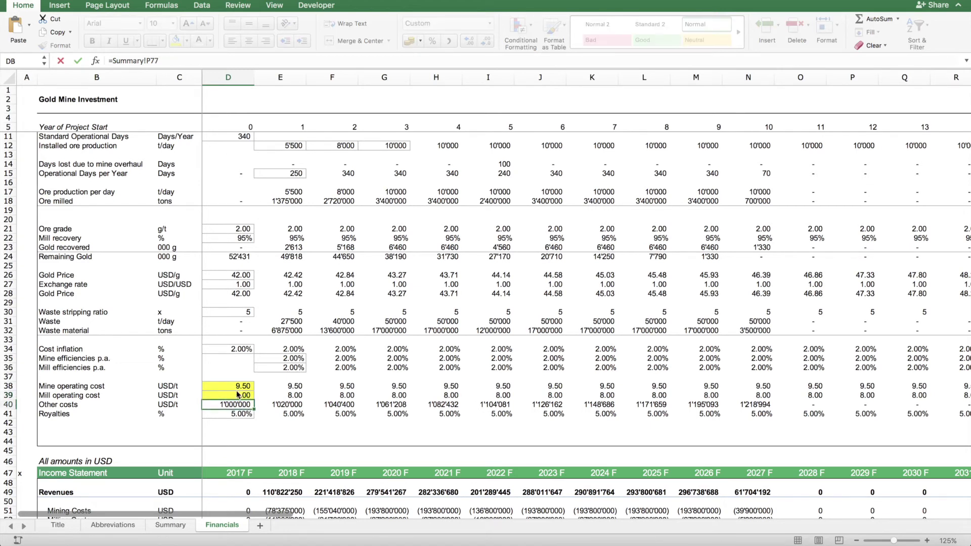
{"action": "left_click", "coordinate": [164, 526]}
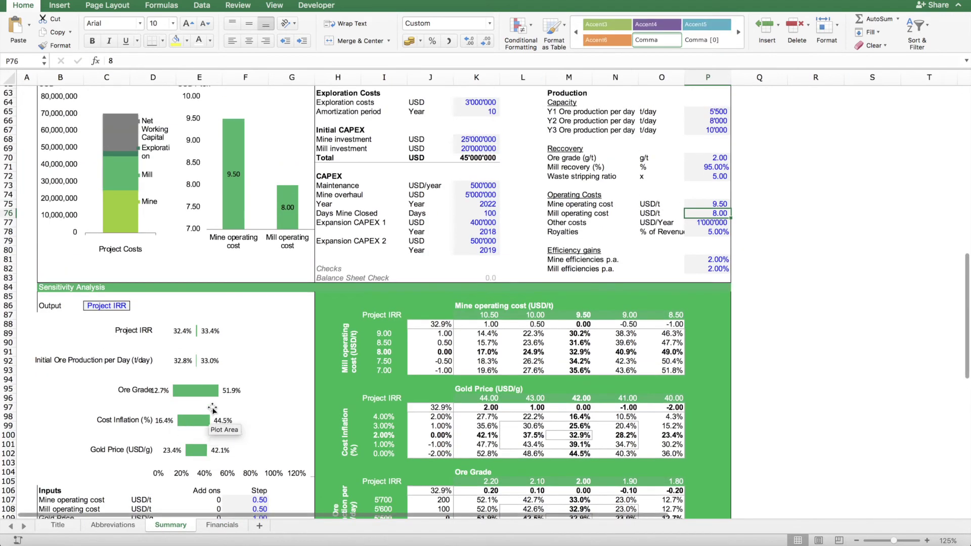
{"action": "scroll", "coordinate": [202, 359], "scroll_direction": "down", "scroll_amount": 5}
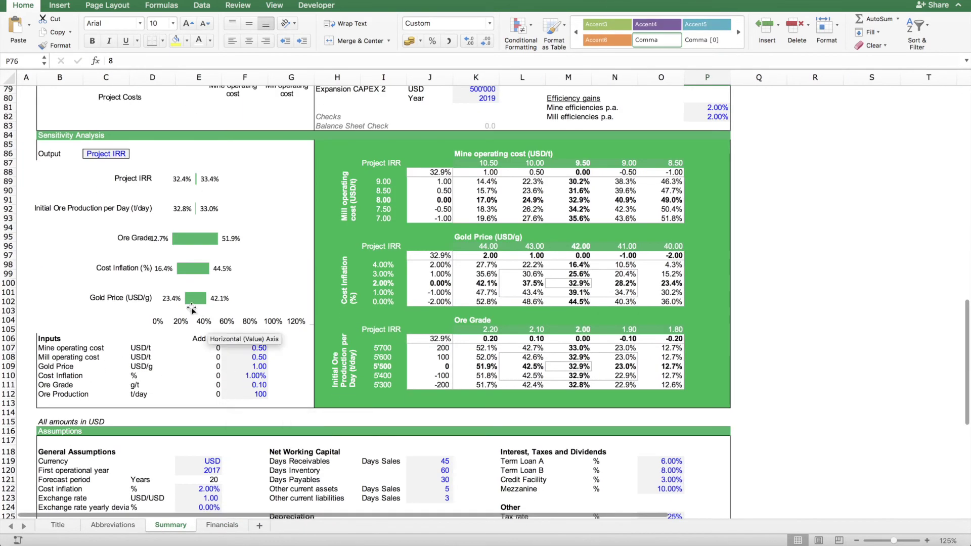
{"action": "left_click", "coordinate": [213, 356]}
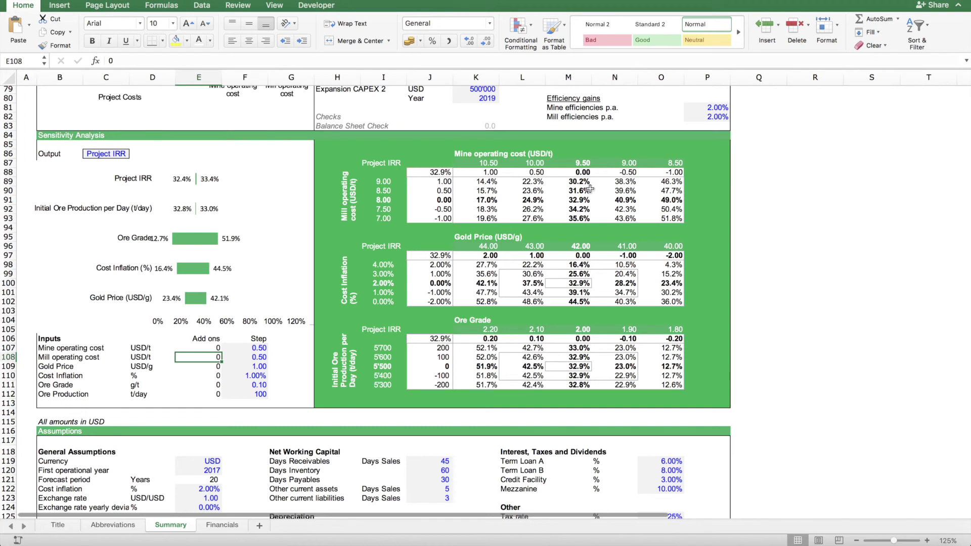
{"action": "left_click_drag", "start_coordinate": [582, 191], "coordinate": [580, 175]}
{"action": "left_click", "coordinate": [572, 199]}
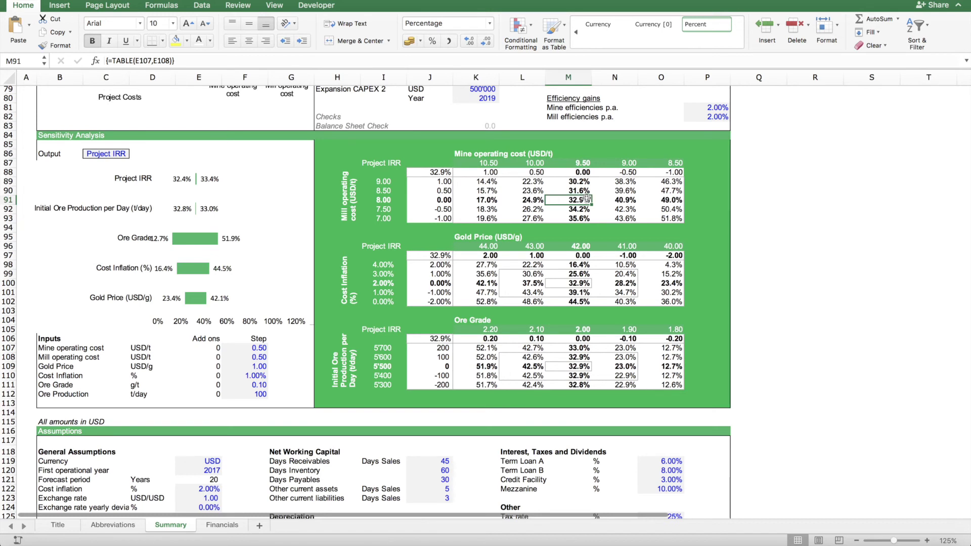
{"action": "left_click", "coordinate": [526, 202]}
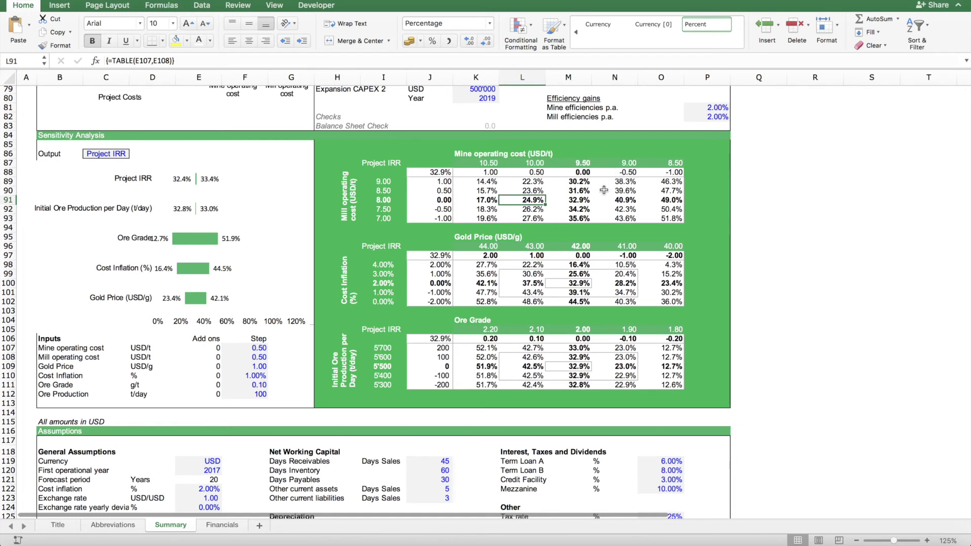
{"action": "left_click", "coordinate": [617, 199]}
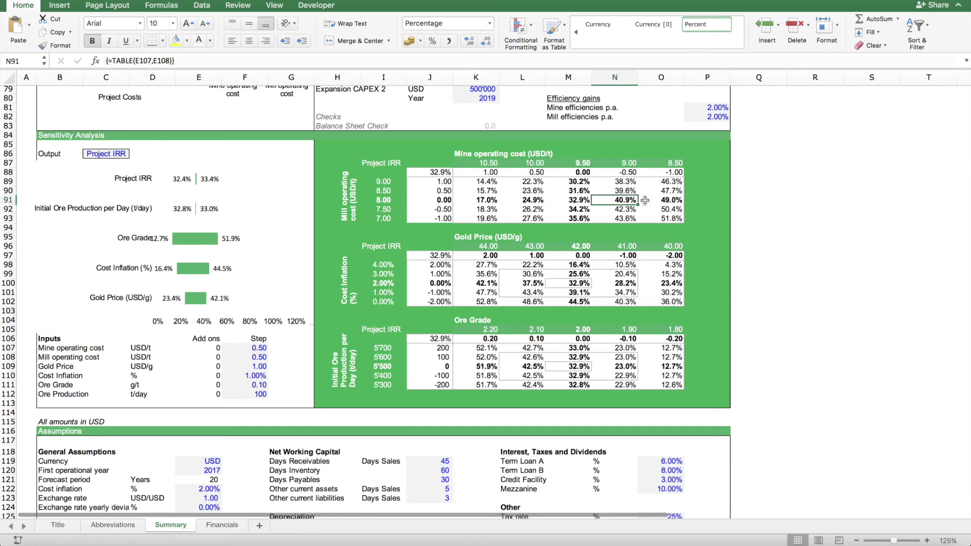
{"action": "left_click", "coordinate": [585, 201]}
{"action": "left_click", "coordinate": [627, 202]}
Step: Extend the tornado chart's data to rows 91–92 for mine and mill costs, keeping it above the inputs
{"action": "left_click", "coordinate": [209, 179]}
{"action": "left_click_drag", "start_coordinate": [235, 162], "coordinate": [234, 288]}
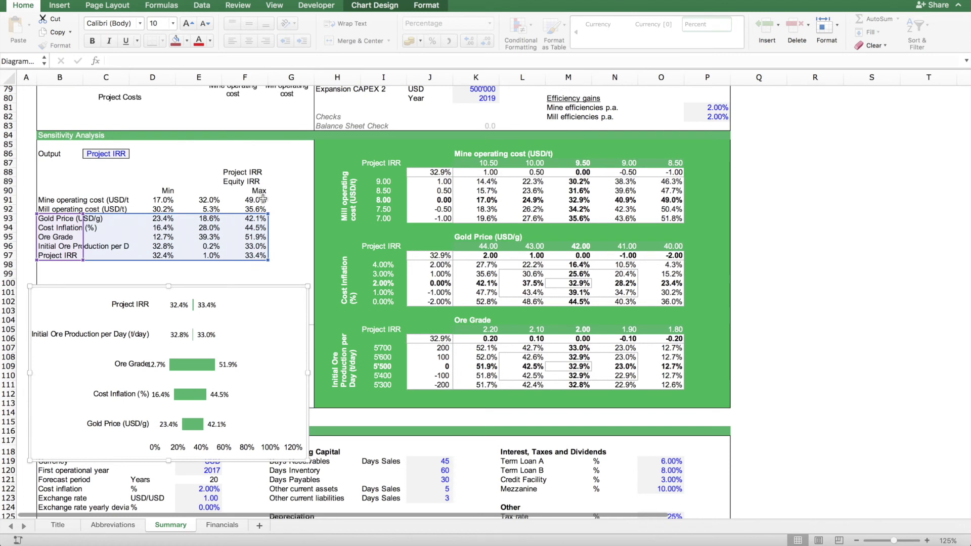
{"action": "left_click_drag", "start_coordinate": [267, 212], "coordinate": [268, 192]}
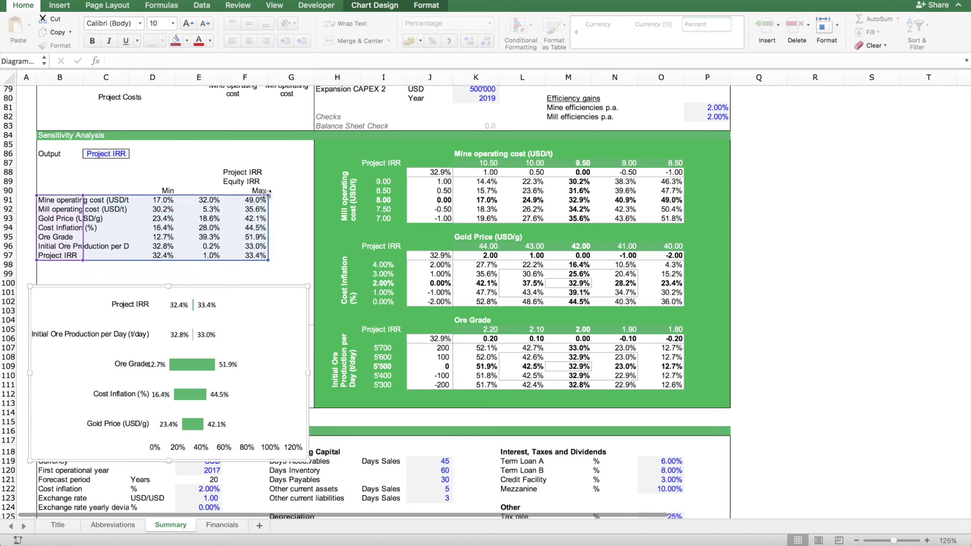
{"action": "left_click_drag", "start_coordinate": [212, 285], "coordinate": [219, 160]}
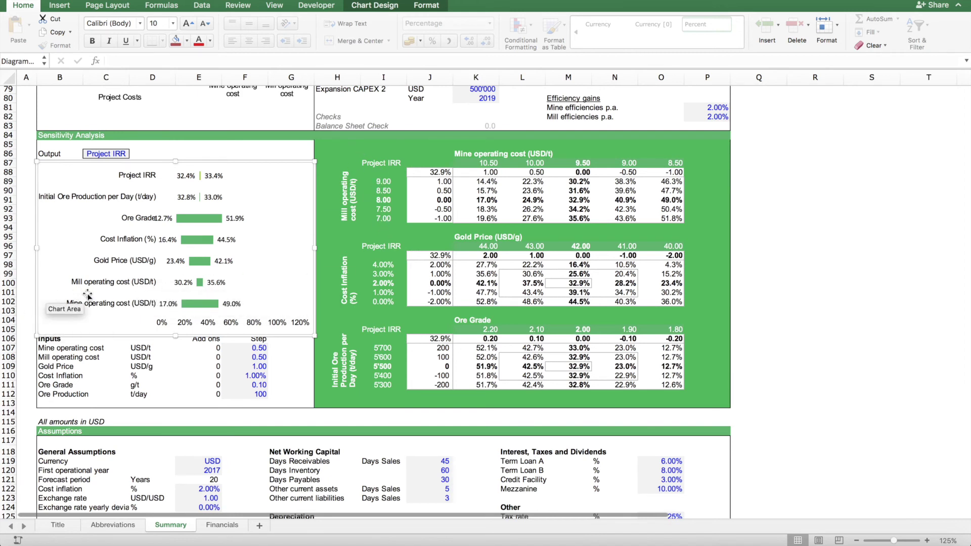
{"action": "mouse_move", "coordinate": [216, 305]}
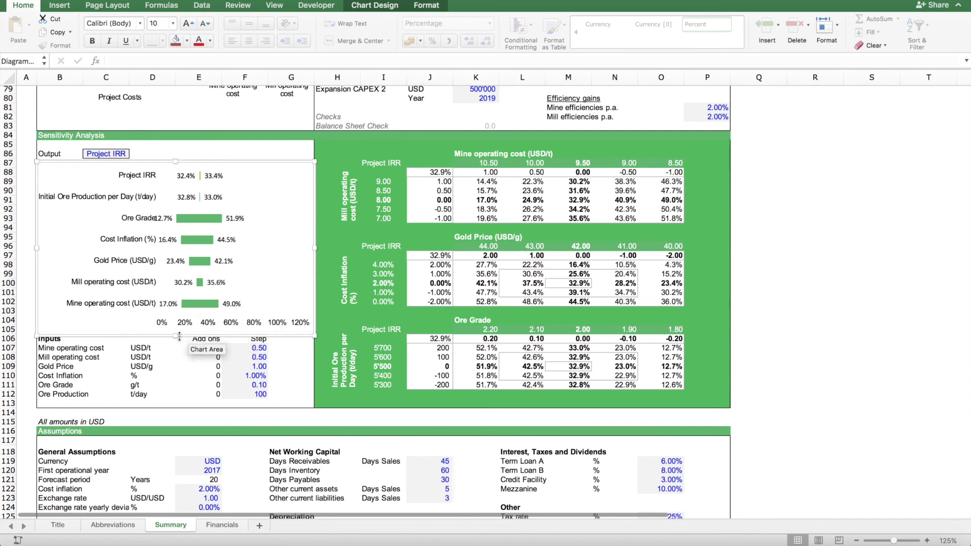
Step: Shorten the tornado chart from the bottom so the Inputs heading is visible
{"action": "left_click_drag", "start_coordinate": [179, 336], "coordinate": [176, 331]}
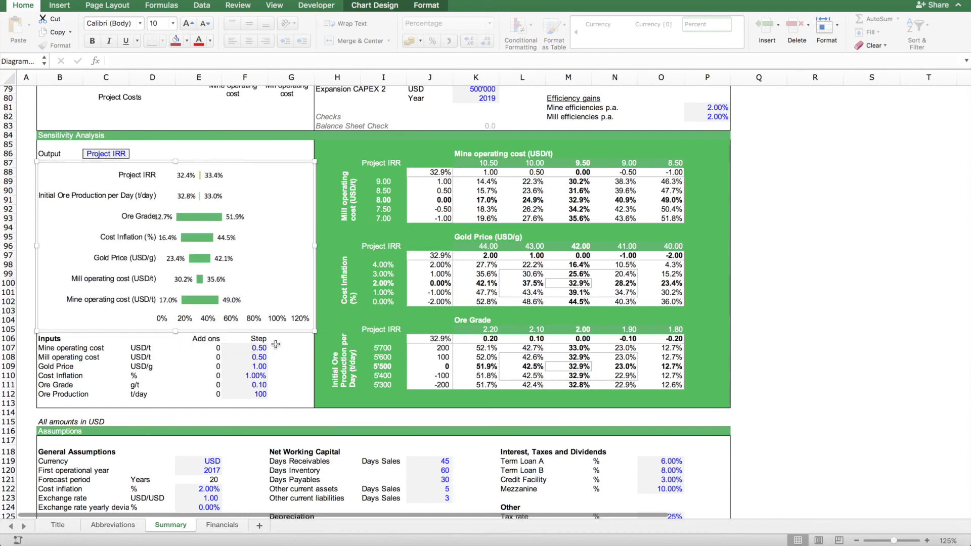